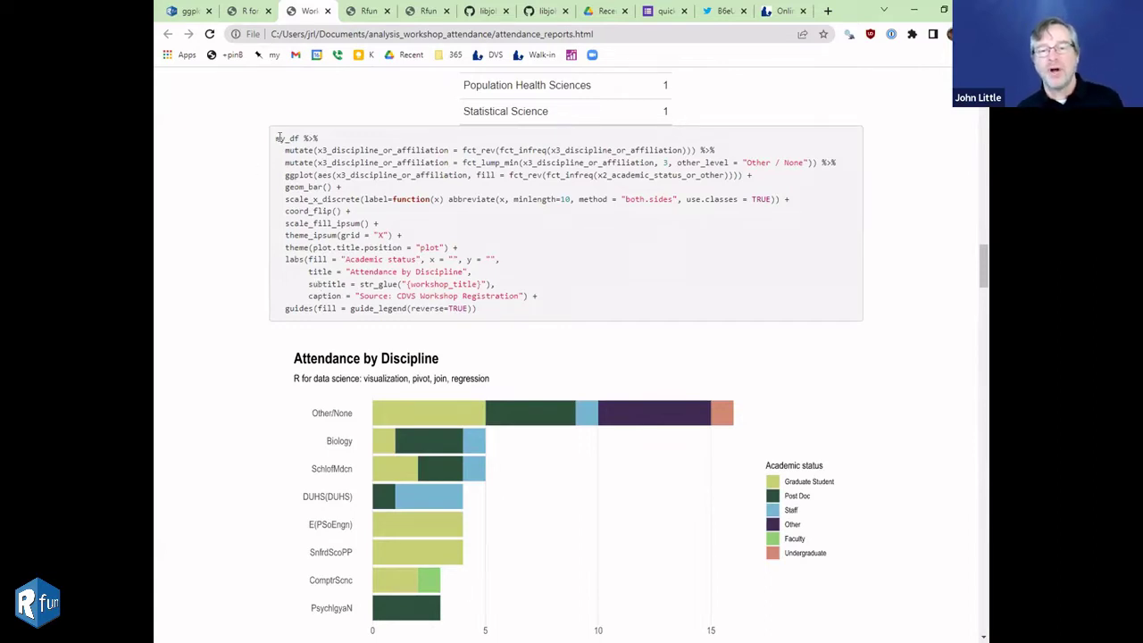
Compare the stacked Attendance by Discipline chart with its facet_wrap version in the attendance report, including the ggplot code behind each
left_click_drag(277, 138, 483, 321)
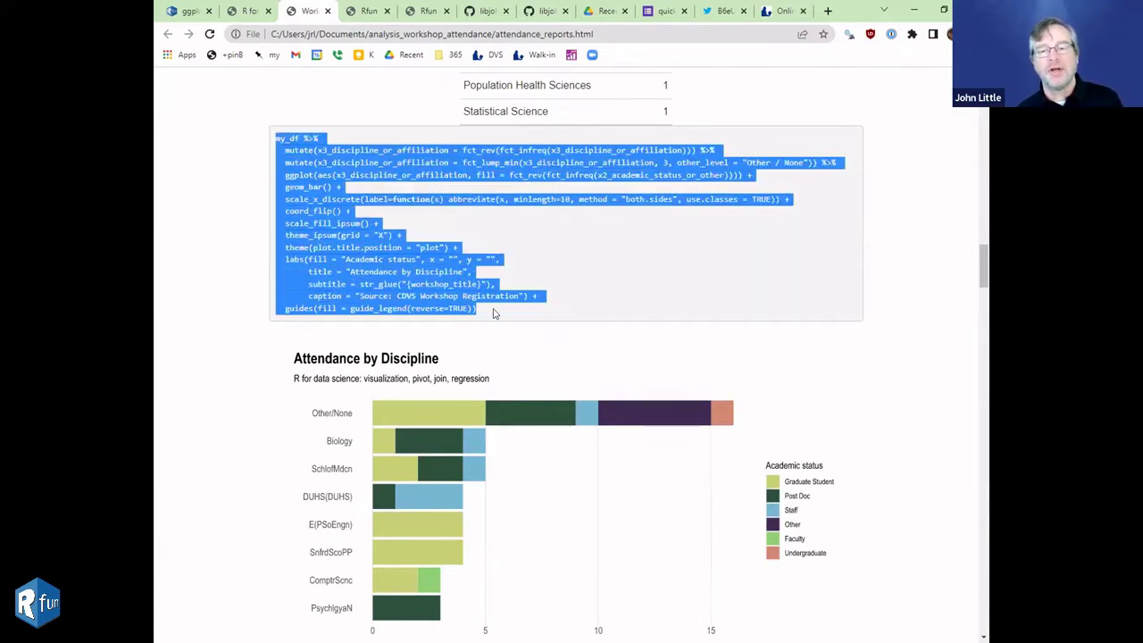
left_click(491, 313)
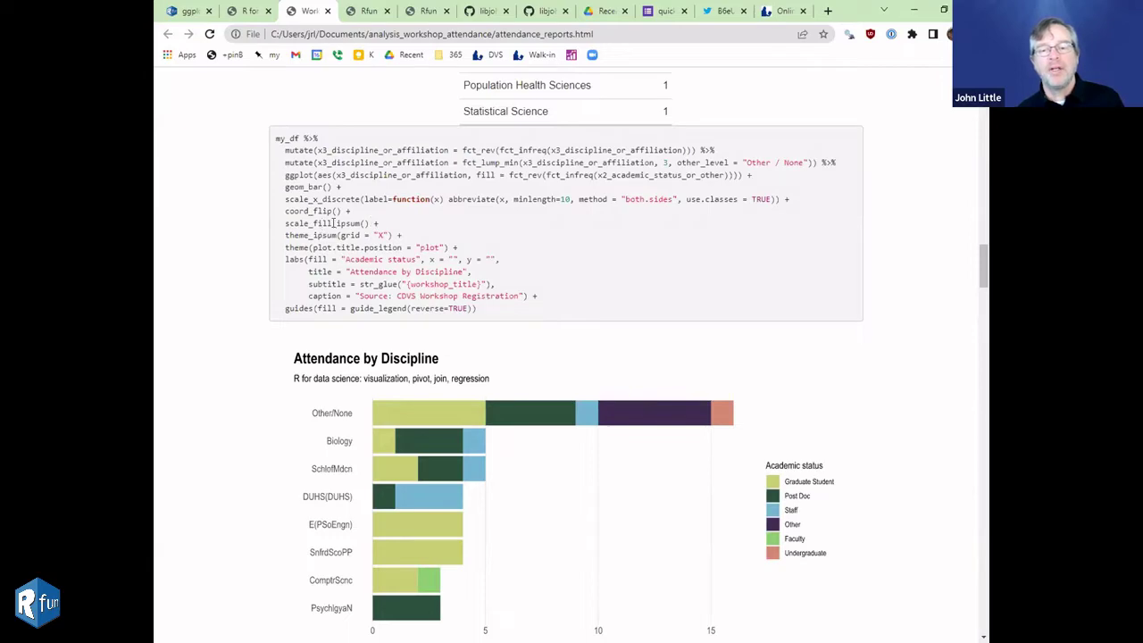
scroll(442, 331, "down", 10)
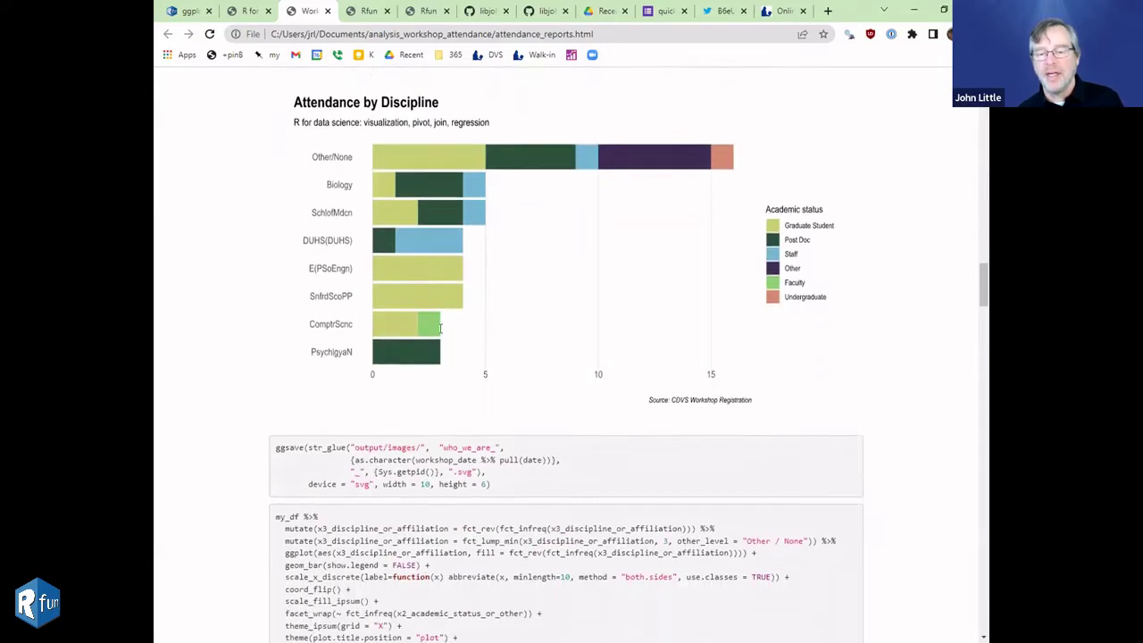
scroll(534, 378, "up", 3)
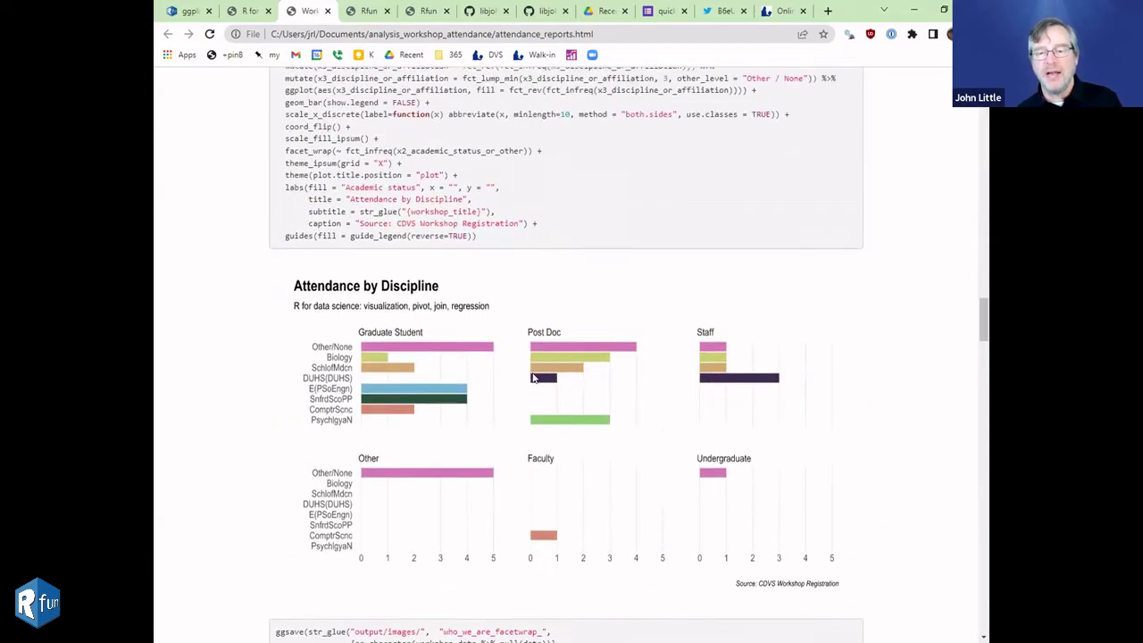
scroll(534, 378, "up", 2)
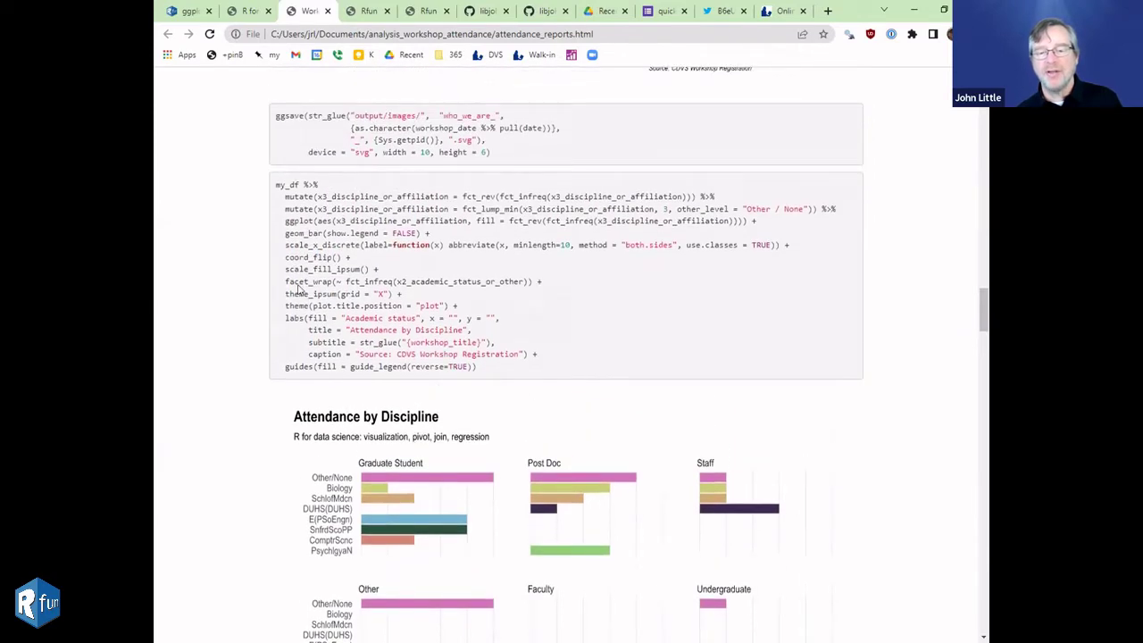
left_click_drag(284, 281, 566, 284)
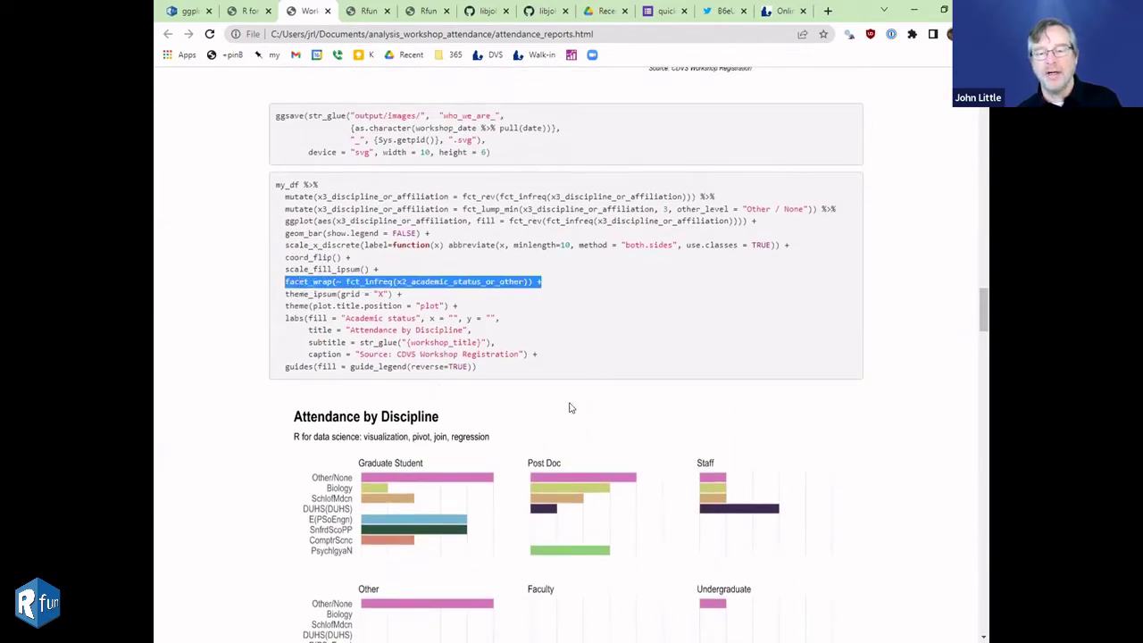
scroll(571, 407, "down", 3)
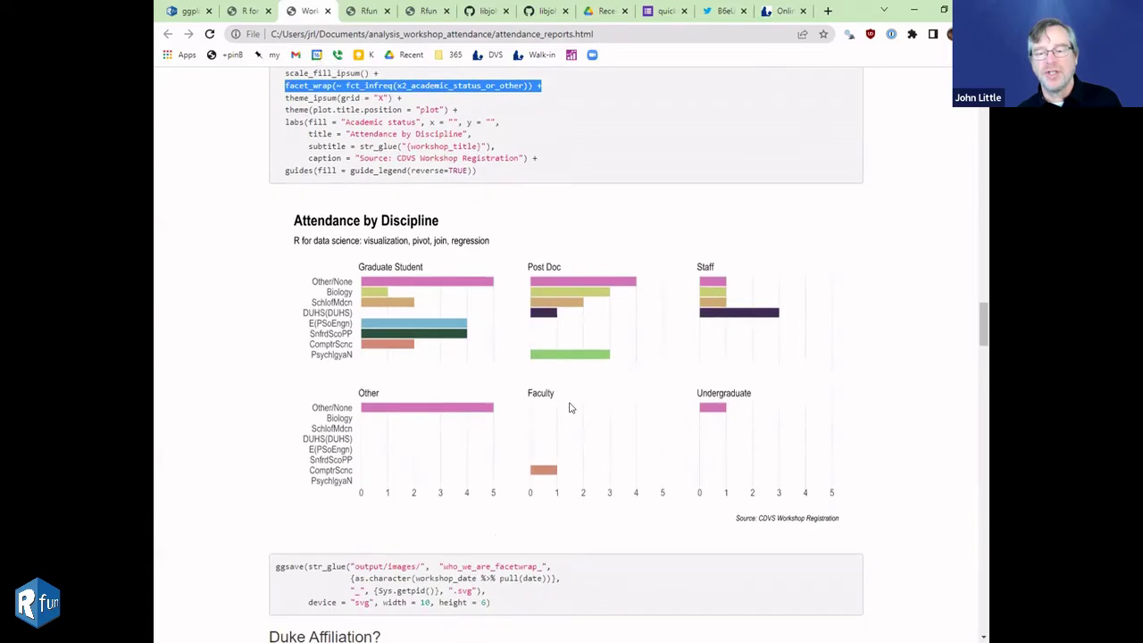
scroll(570, 407, "up", 3)
scroll(571, 407, "up", 6)
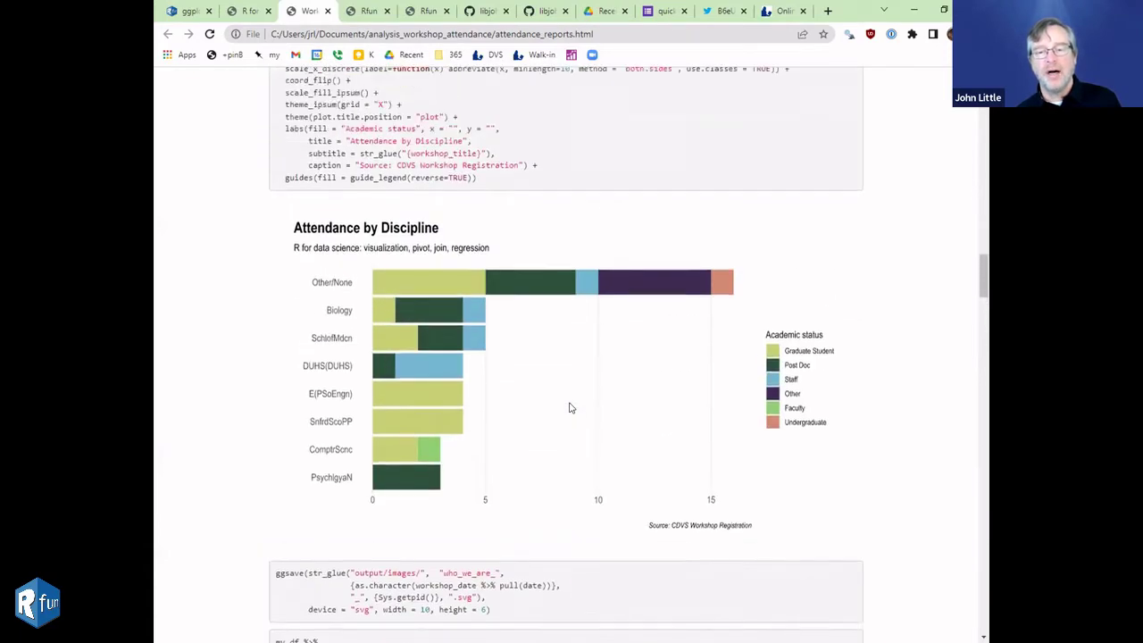
scroll(571, 407, "down", 3)
scroll(570, 407, "down", 5)
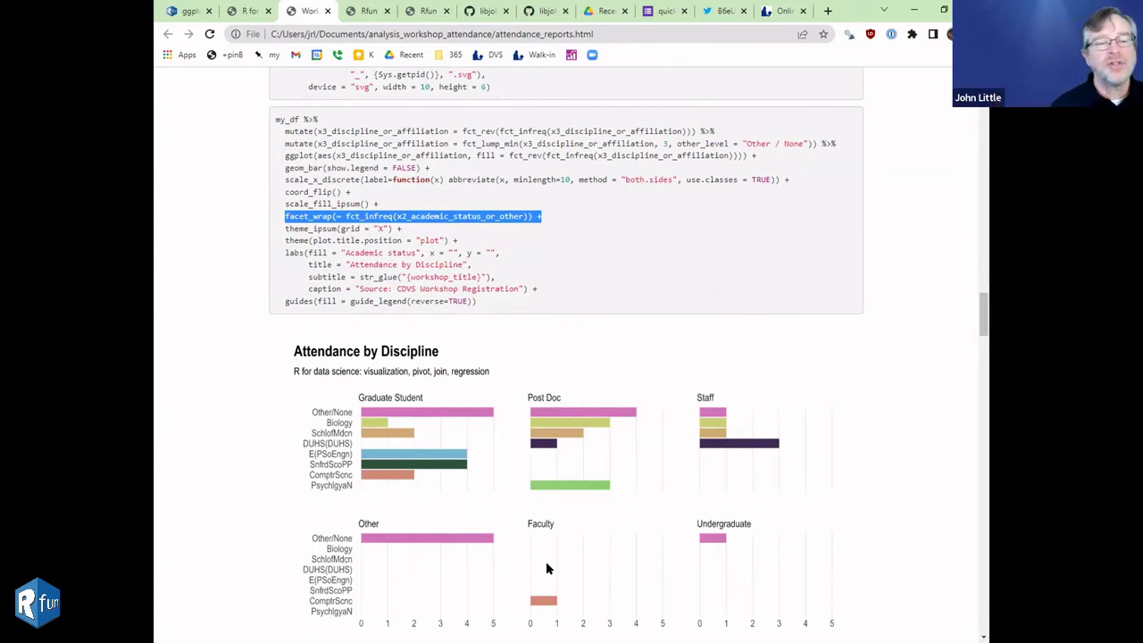
scroll(439, 513, "up", 2)
scroll(439, 512, "up", 3)
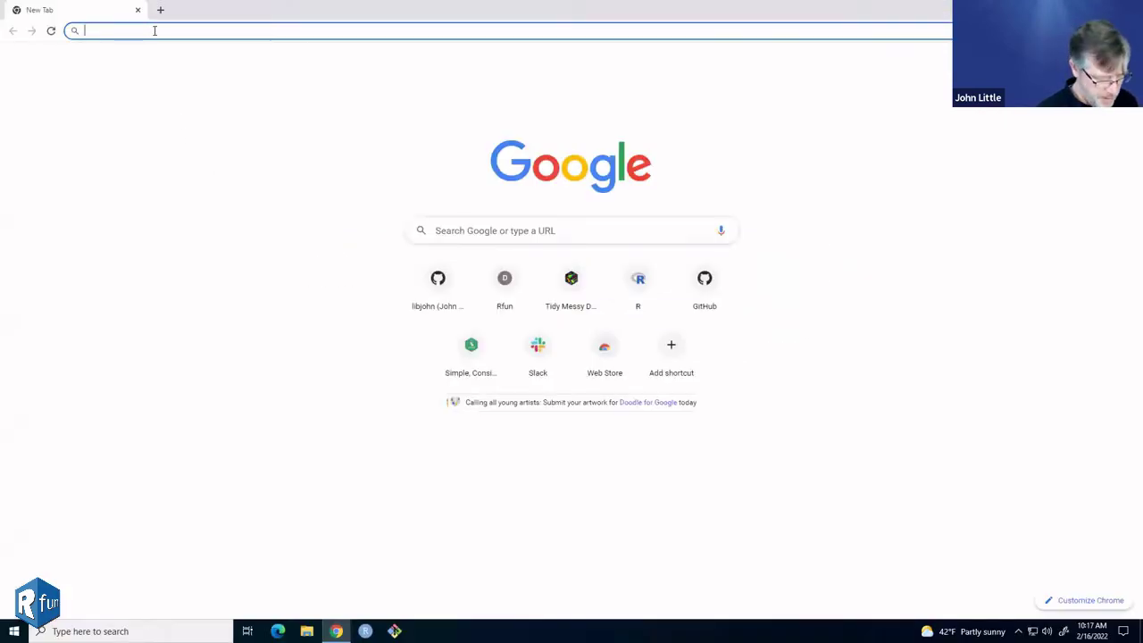
type("https://github.com/libjohn/intro2r_exercises")
key("Return")
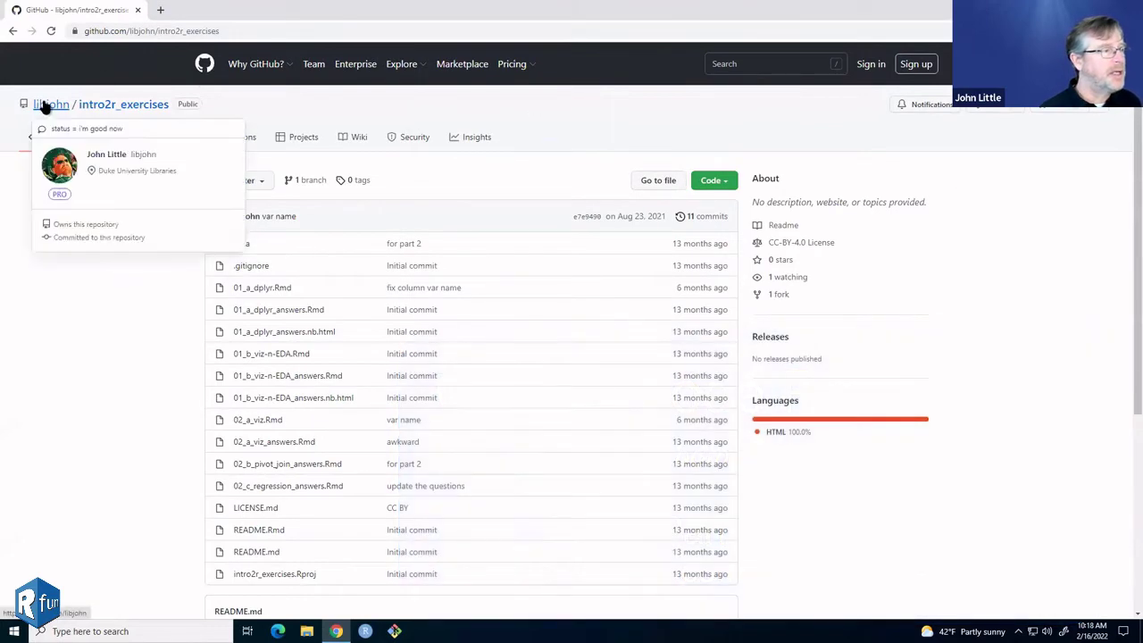
right_click(52, 104)
left_click(79, 112)
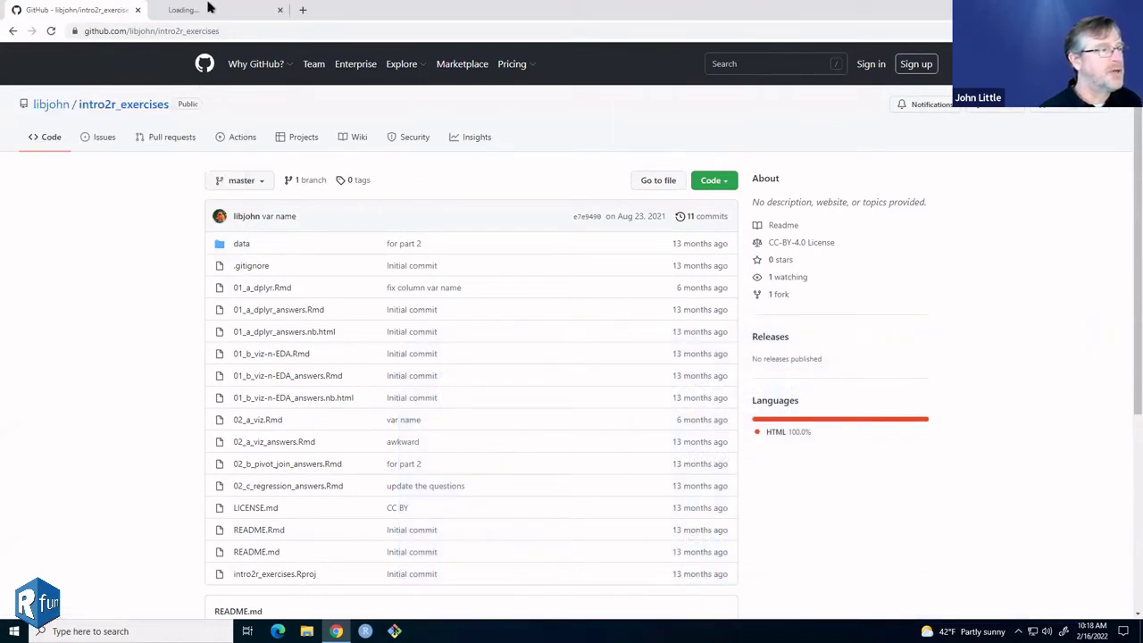
left_click(214, 10)
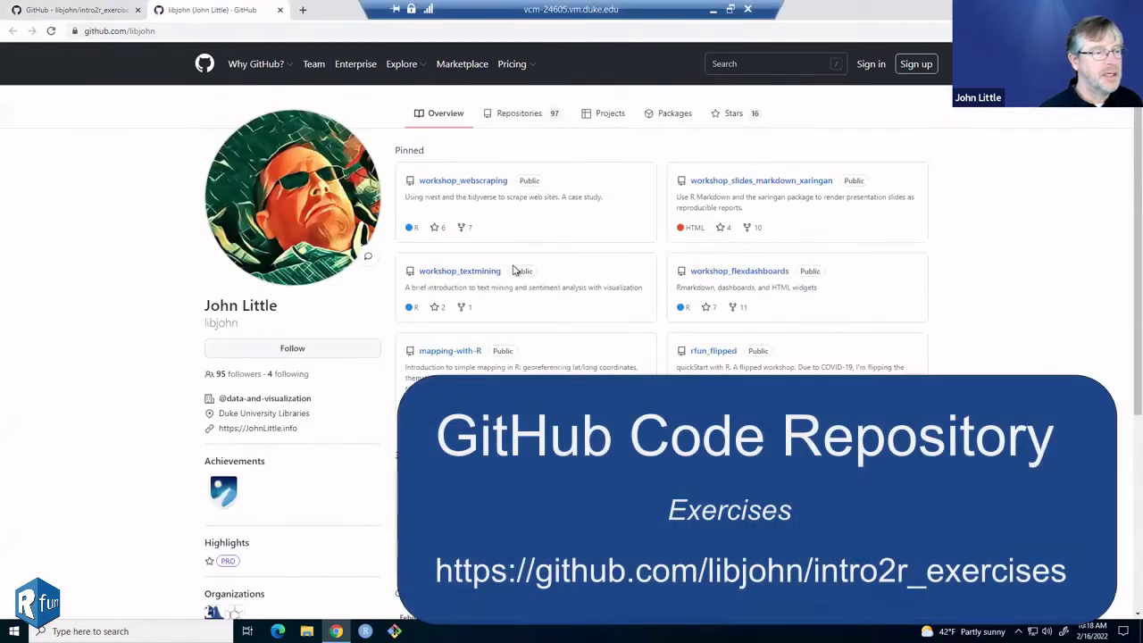
Open the pinned rfun_flipped repository and download it as a ZIP file
left_click(705, 353)
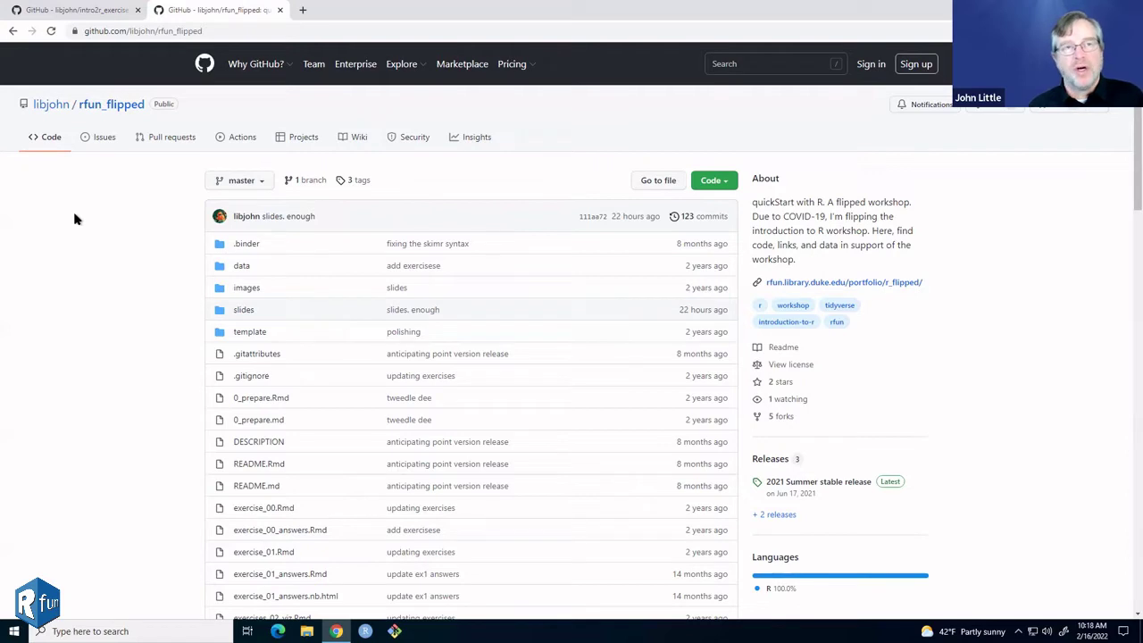
left_click(726, 182)
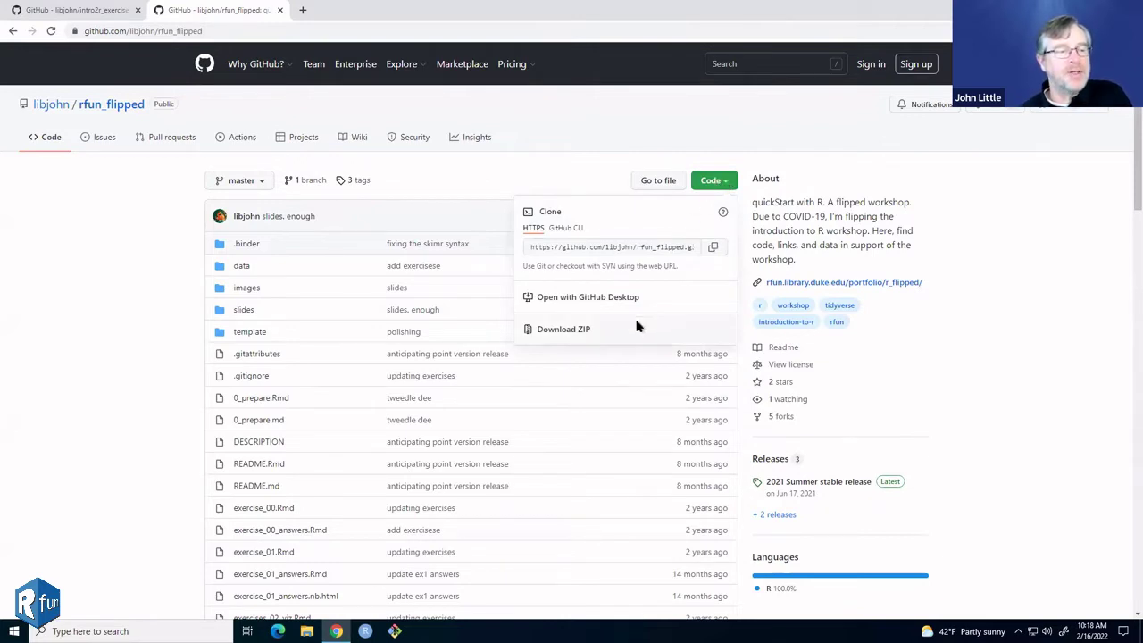
left_click(564, 330)
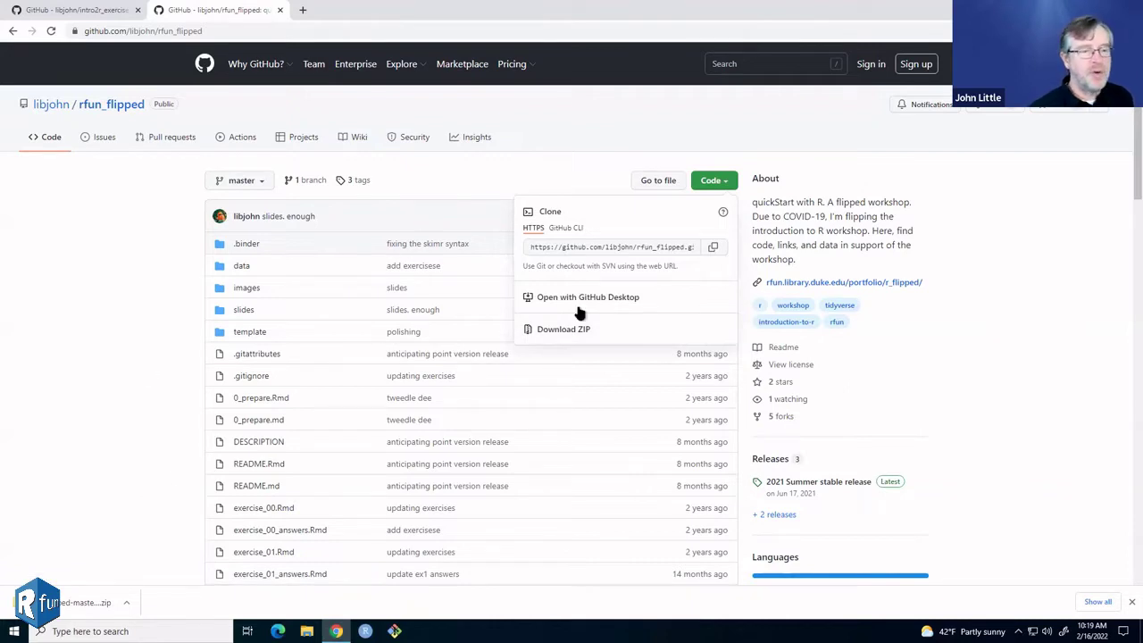
left_click(113, 275)
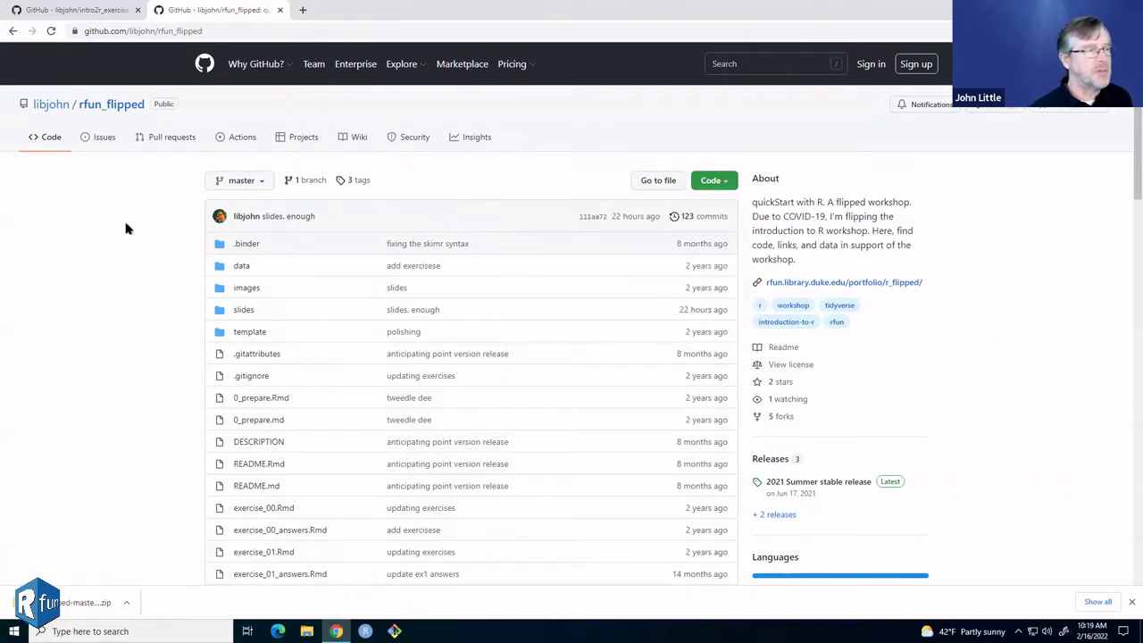
Return to the intro2r_exercises repository and download it as a ZIP file
left_click(89, 11)
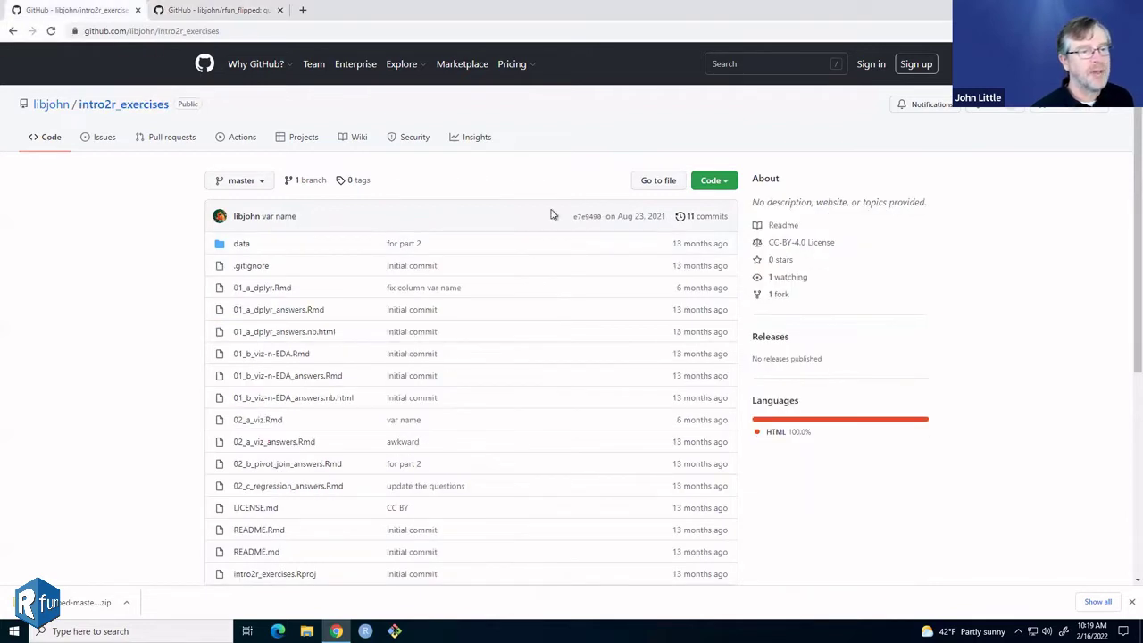
left_click(724, 183)
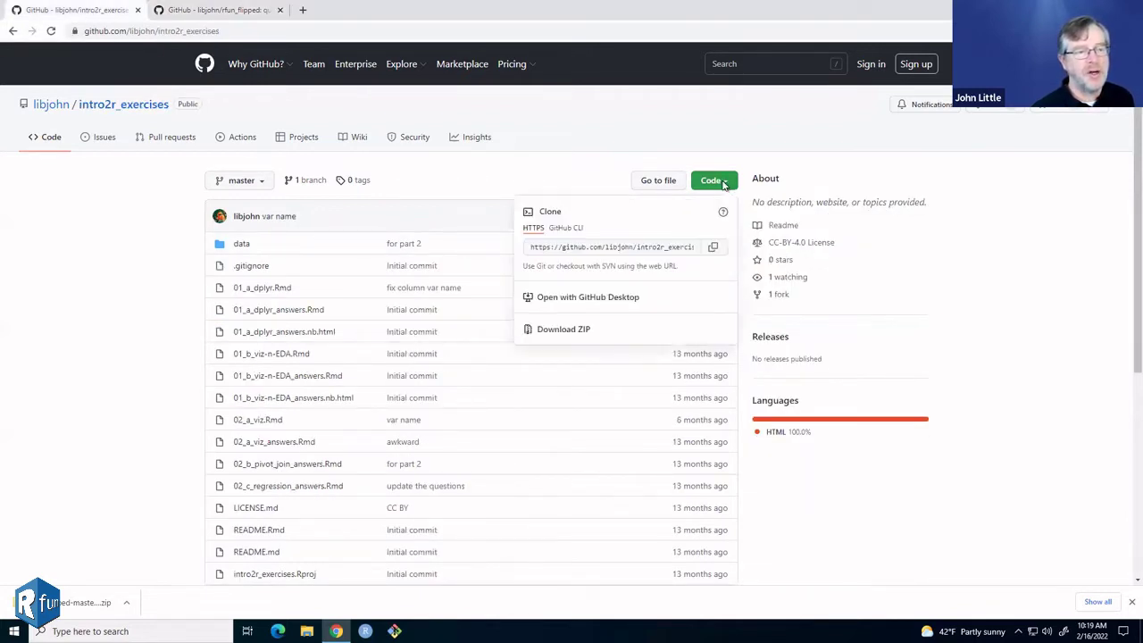
left_click(582, 331)
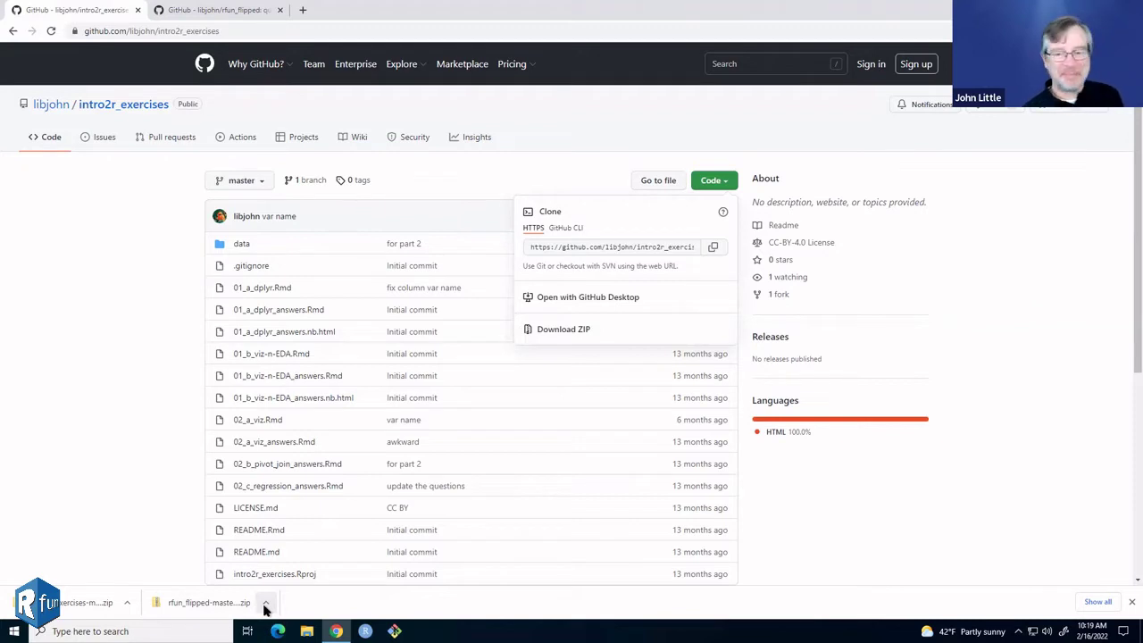
Show the downloaded rfun_flipped archive in its folder, dismiss the browser's download bar, and switch to File Explorer
left_click(265, 605)
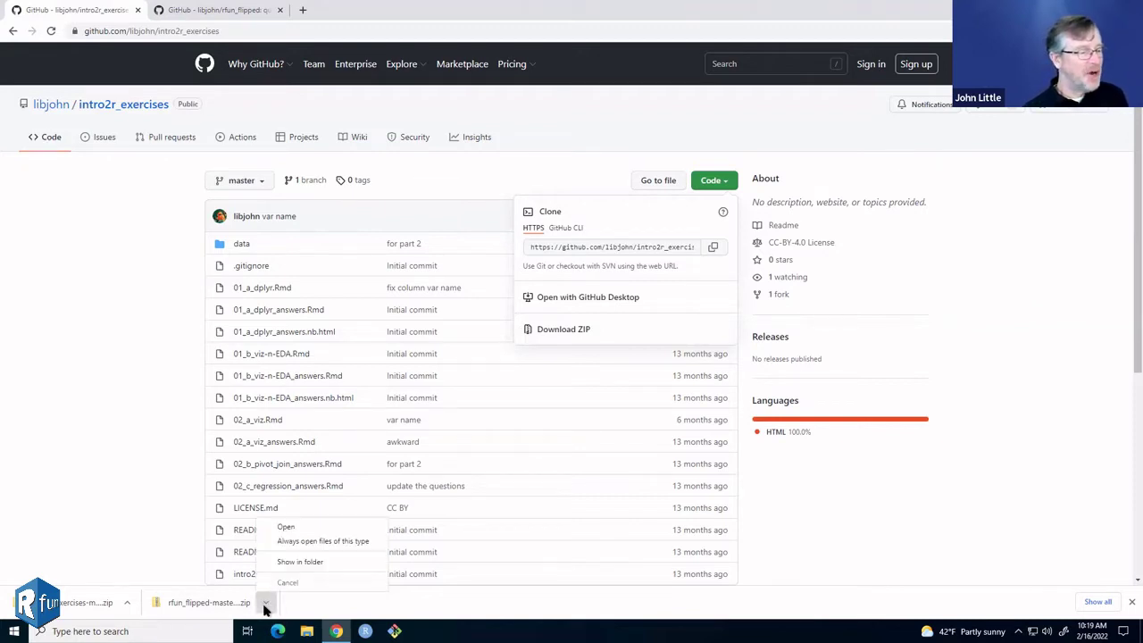
left_click(301, 562)
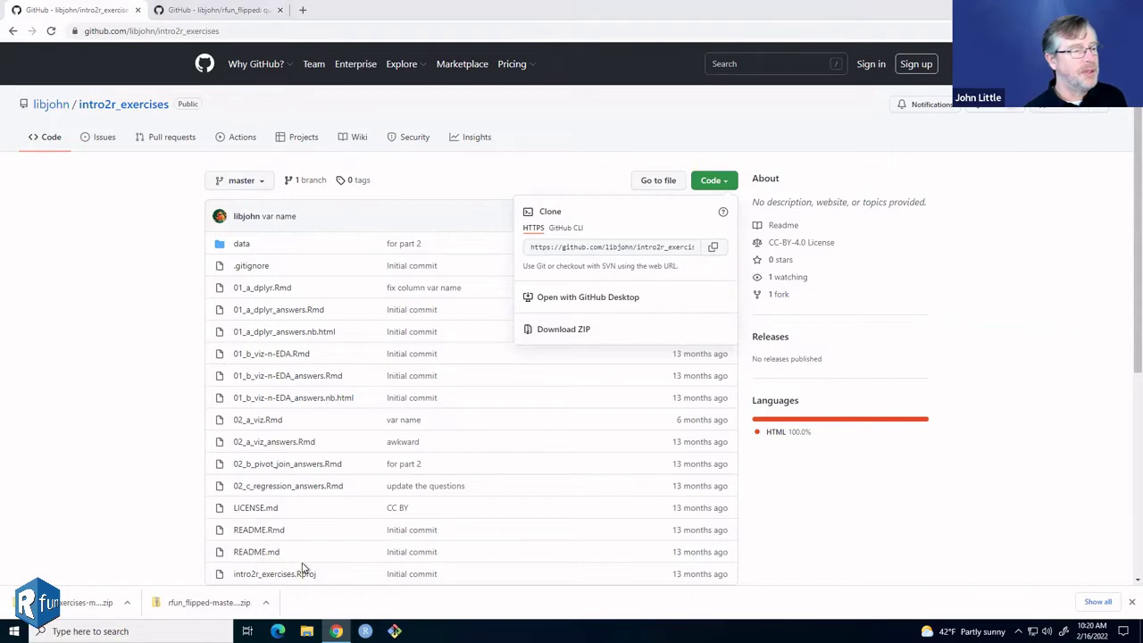
left_click(1122, 606)
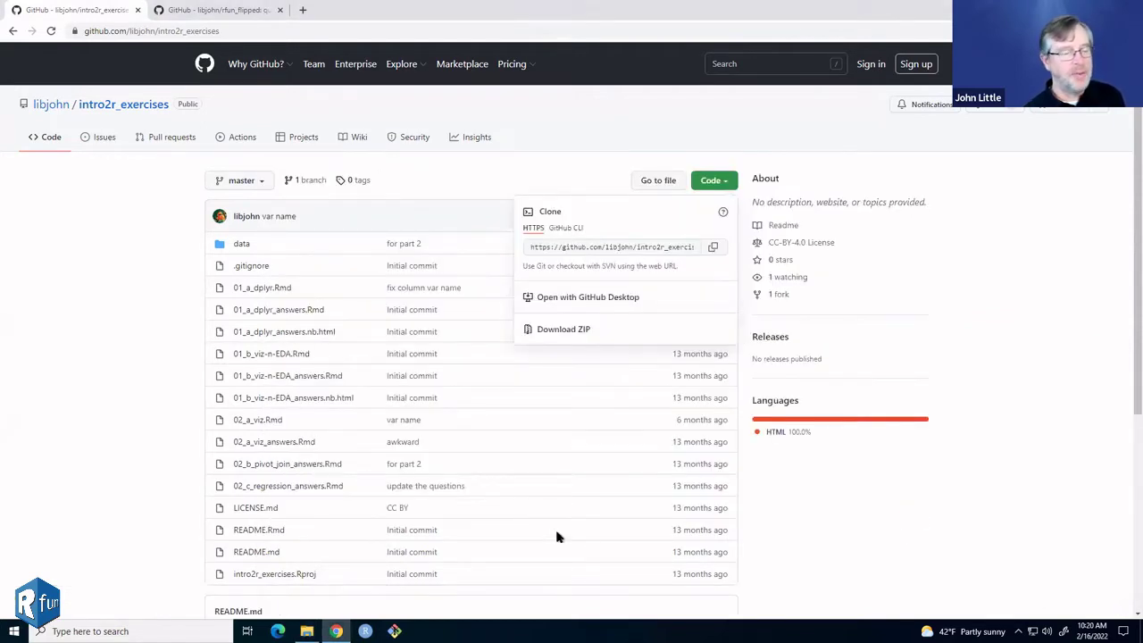
key("alt+Tab")
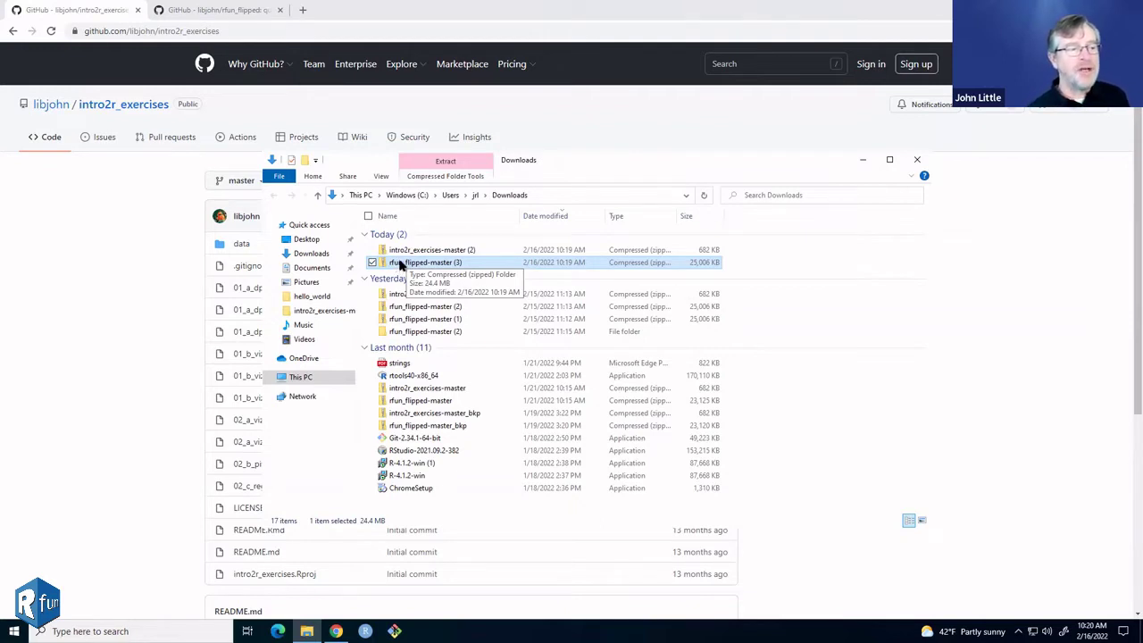
Extract the rfun_flipped-master (3) archive with the Desktop as the destination folder
double_click(399, 263)
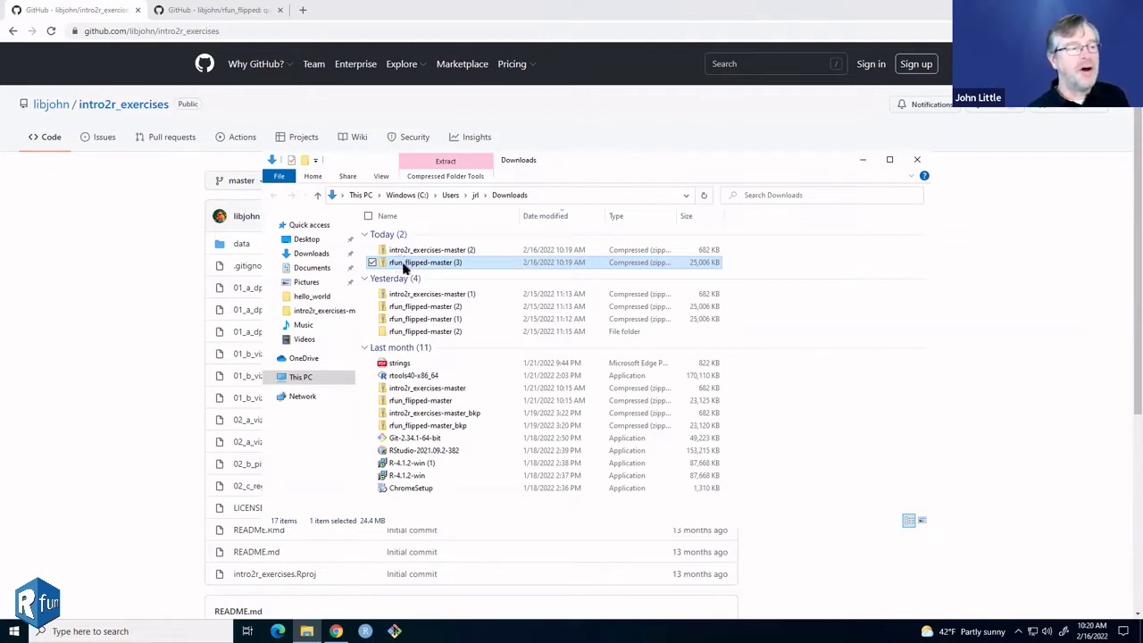
right_click(401, 263)
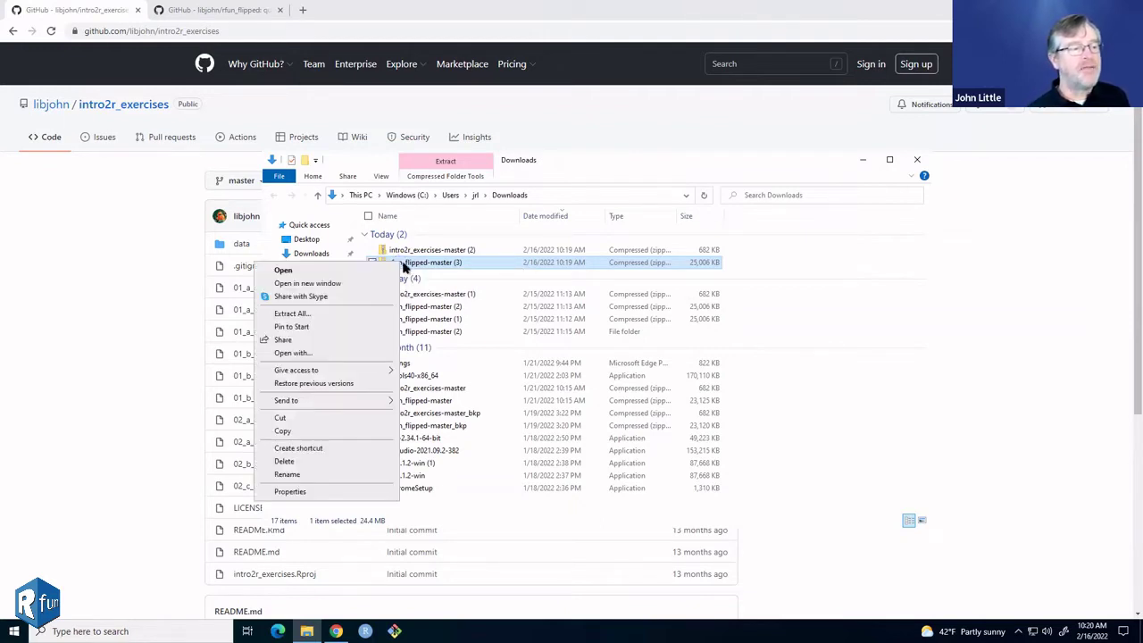
left_click(325, 316)
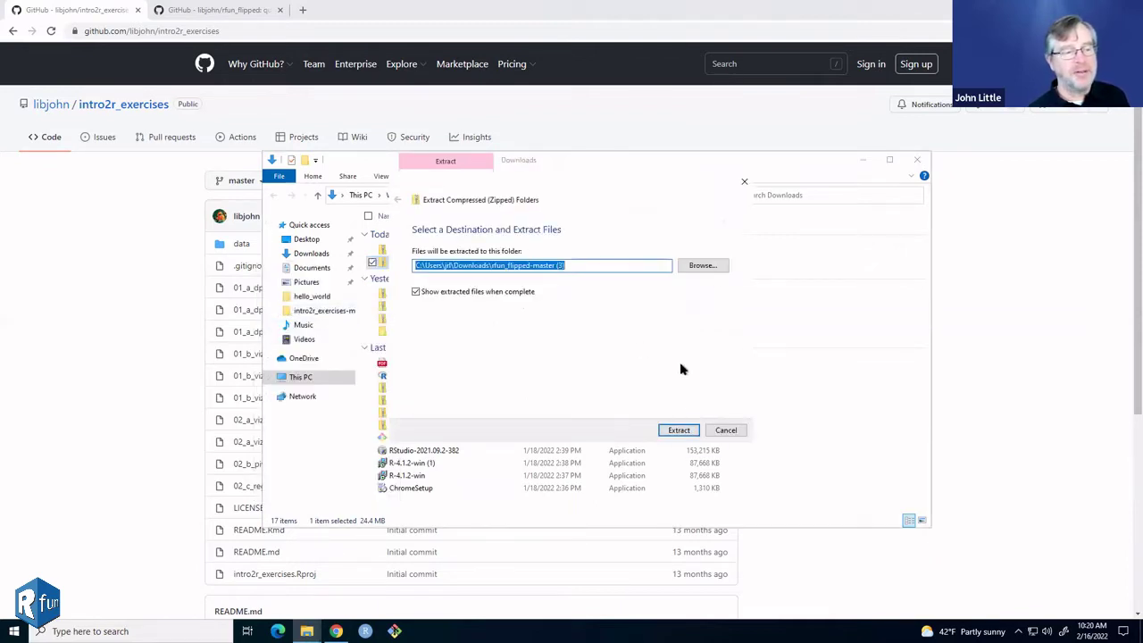
left_click(697, 267)
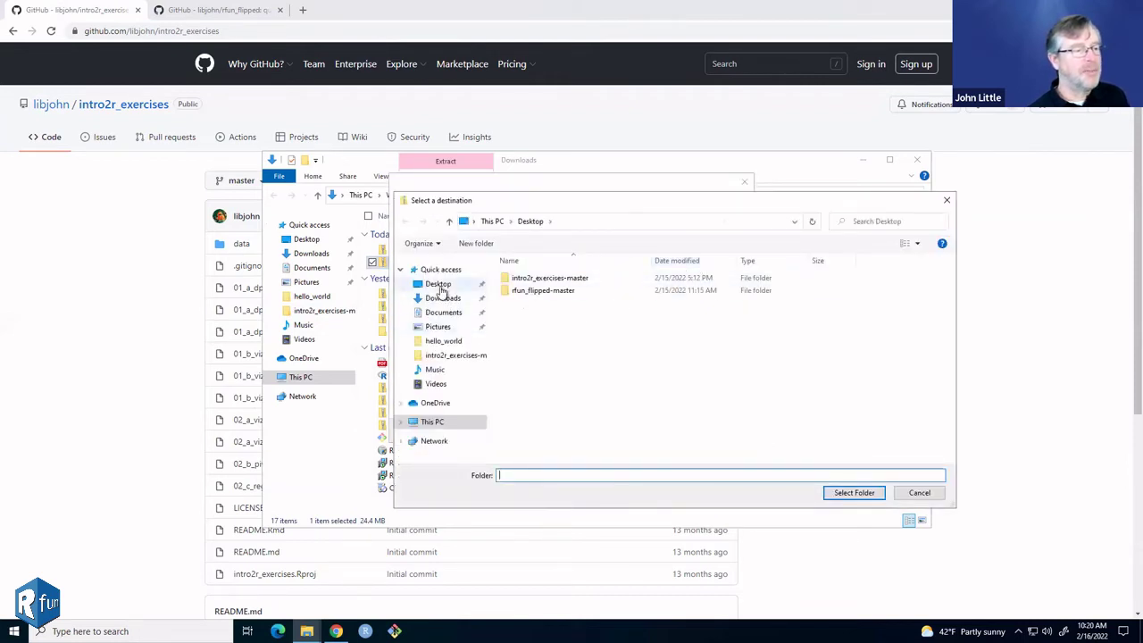
left_click(438, 285)
left_click(849, 496)
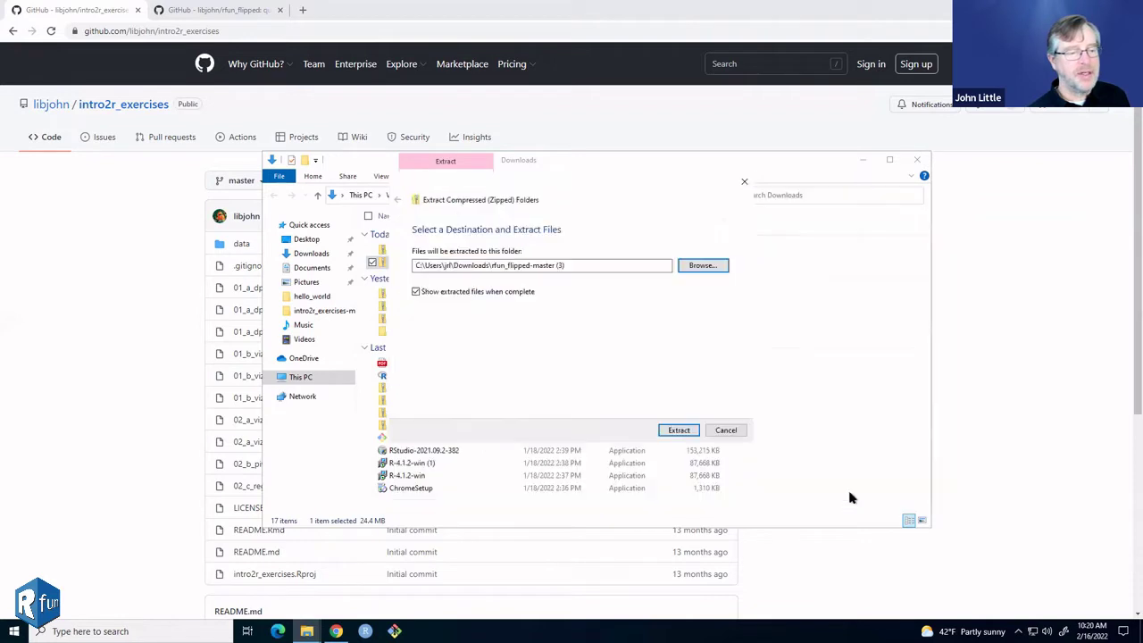
left_click(677, 432)
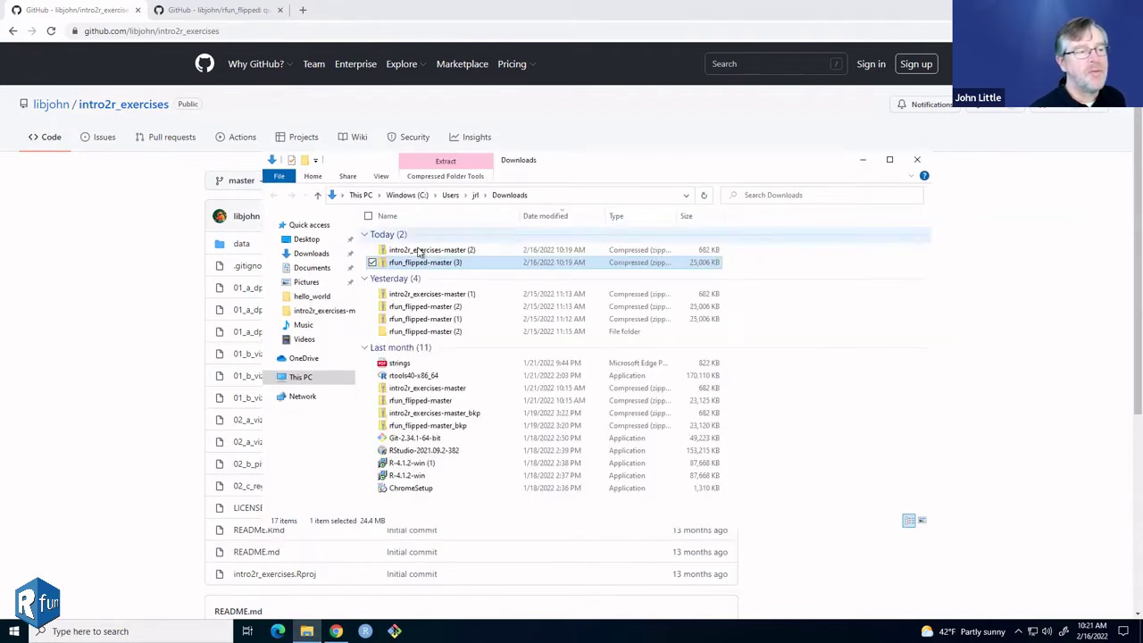
Extract the intro2r_exercises-master (2) archive to the Desktop, skipping files that already exist there, and close the open folder windows
left_click(418, 251)
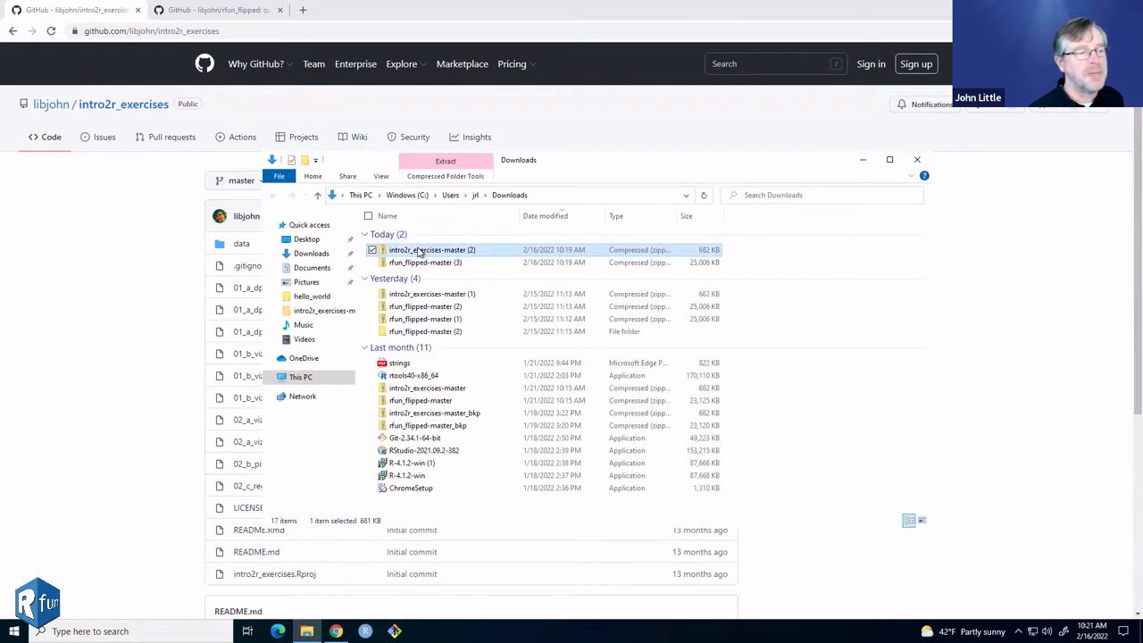
right_click(418, 250)
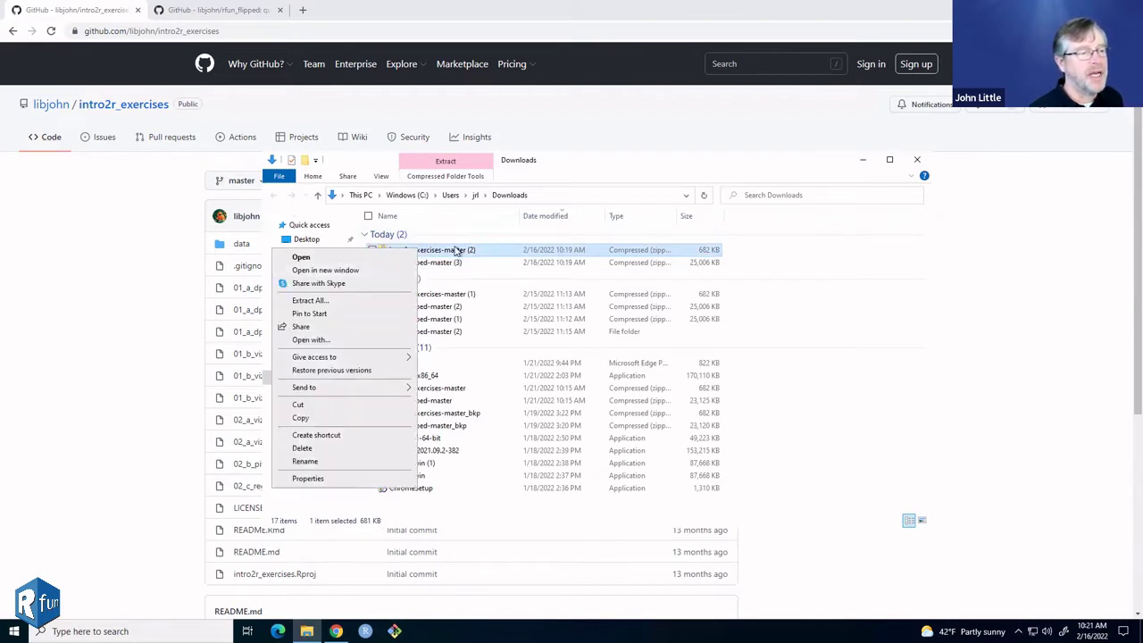
left_click(326, 302)
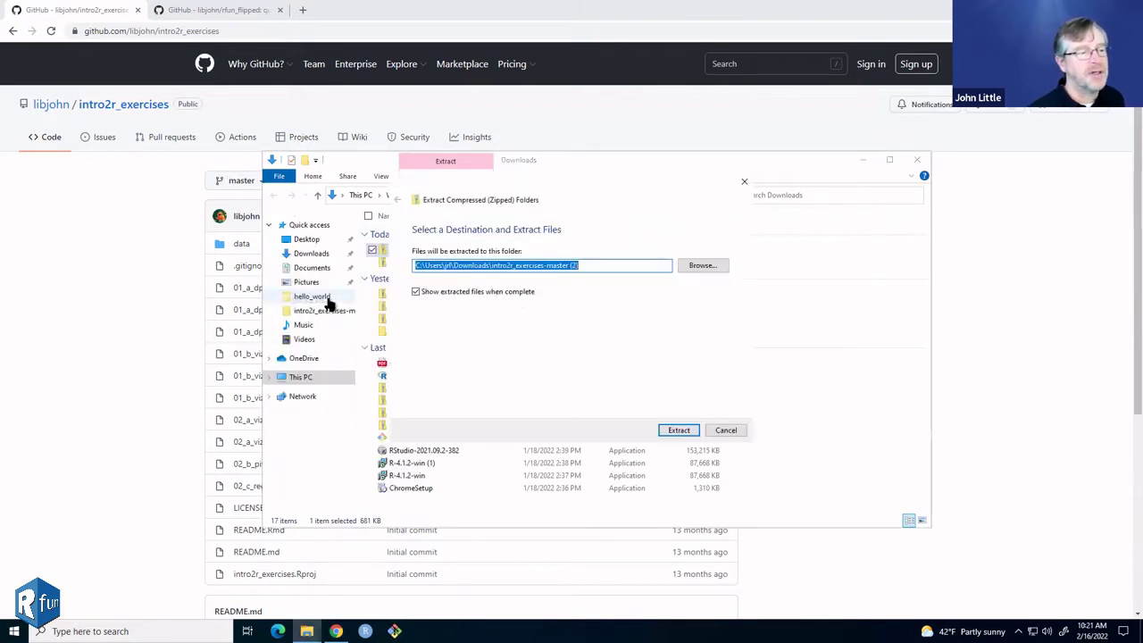
left_click(699, 265)
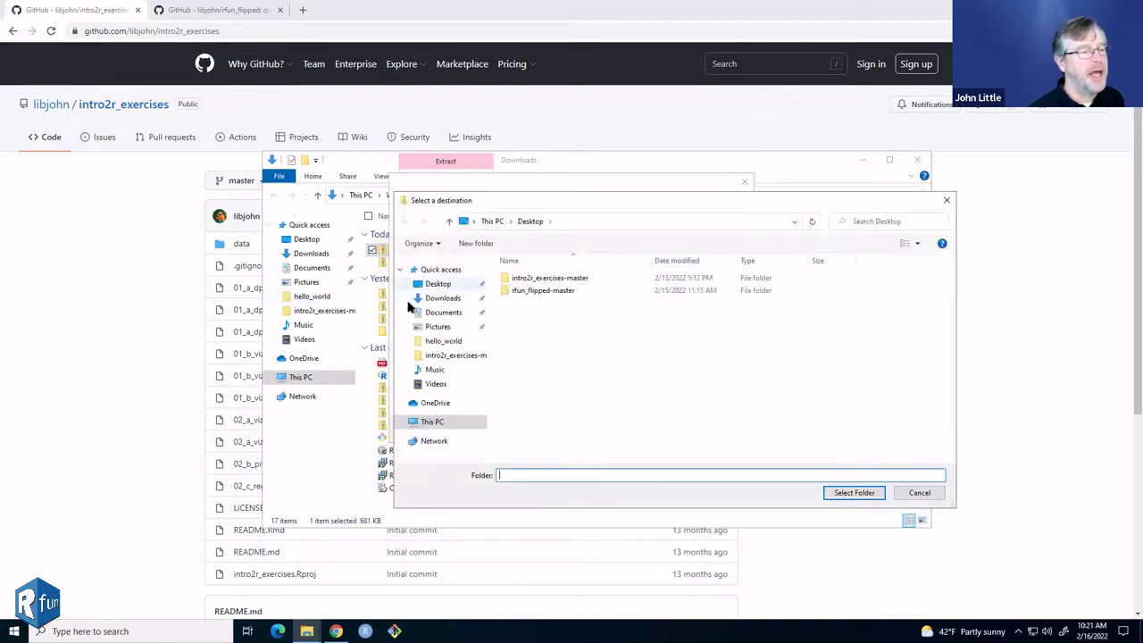
left_click(437, 284)
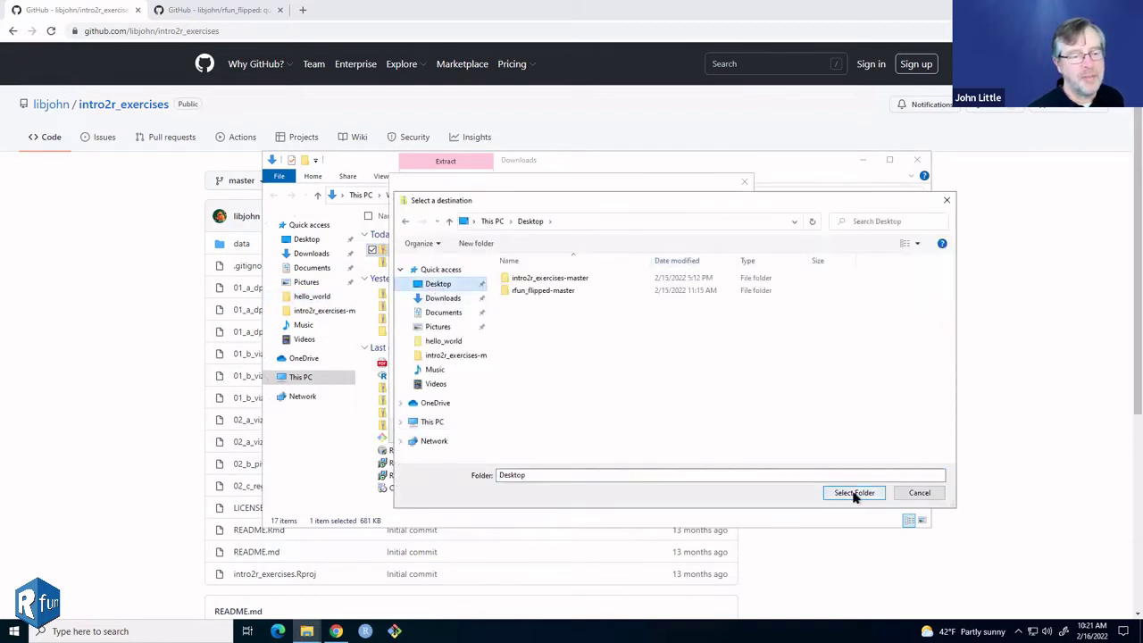
left_click(853, 493)
left_click(494, 266)
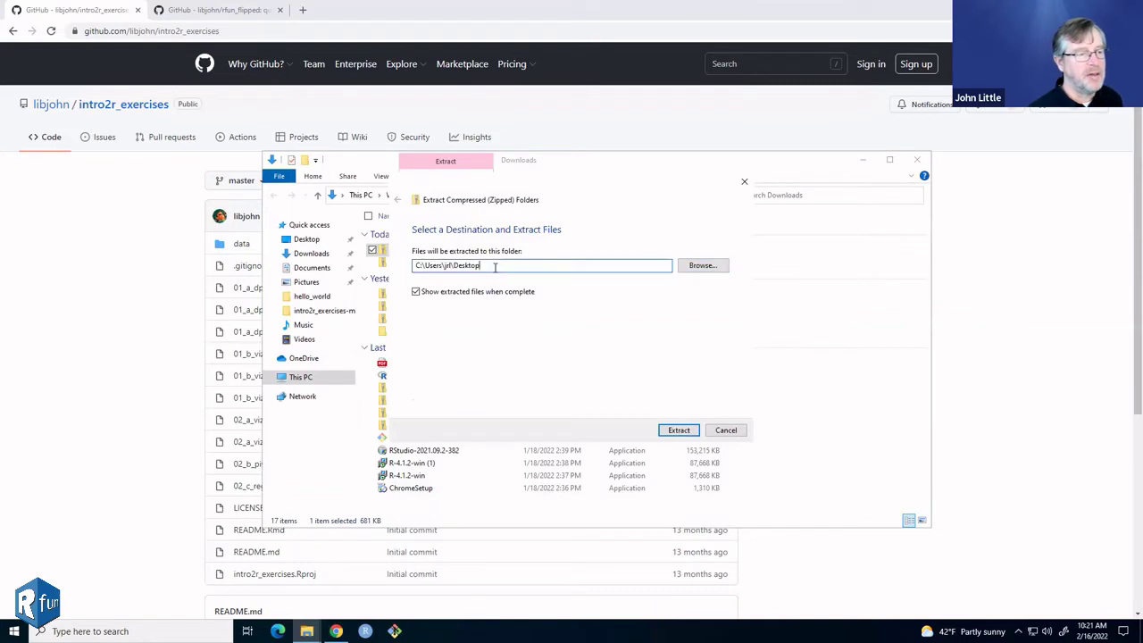
left_click(679, 430)
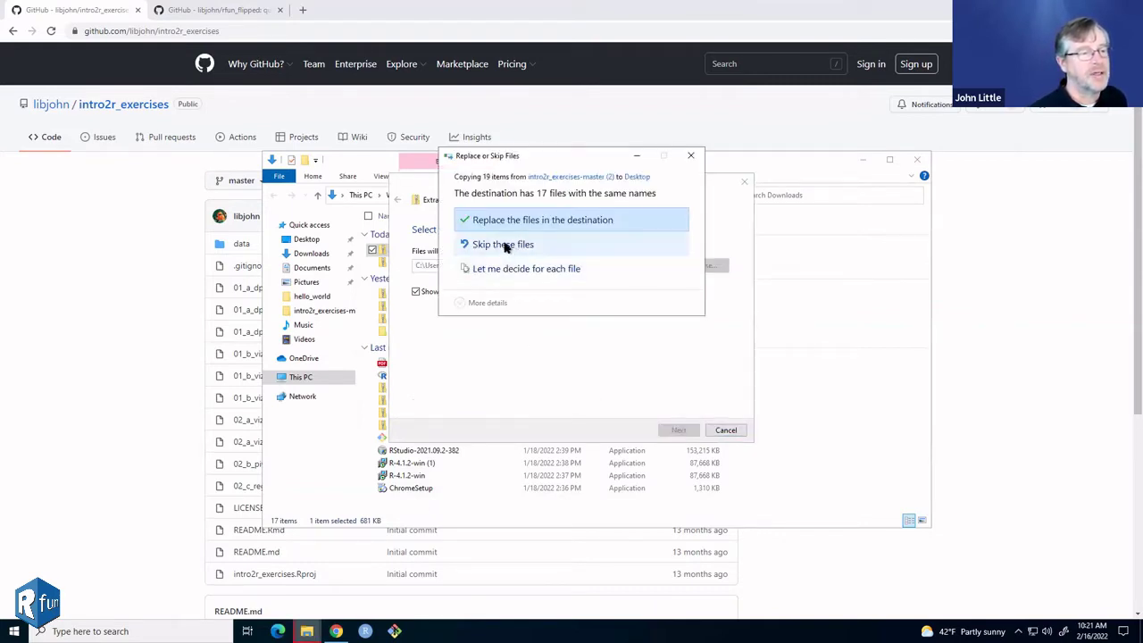
left_click(502, 245)
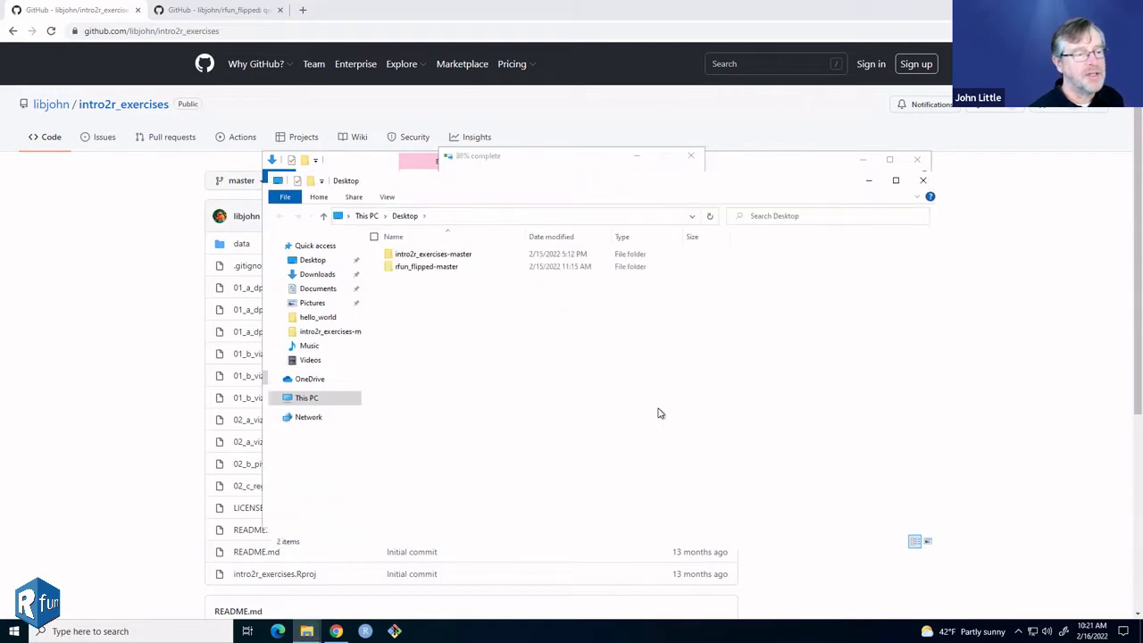
left_click(921, 180)
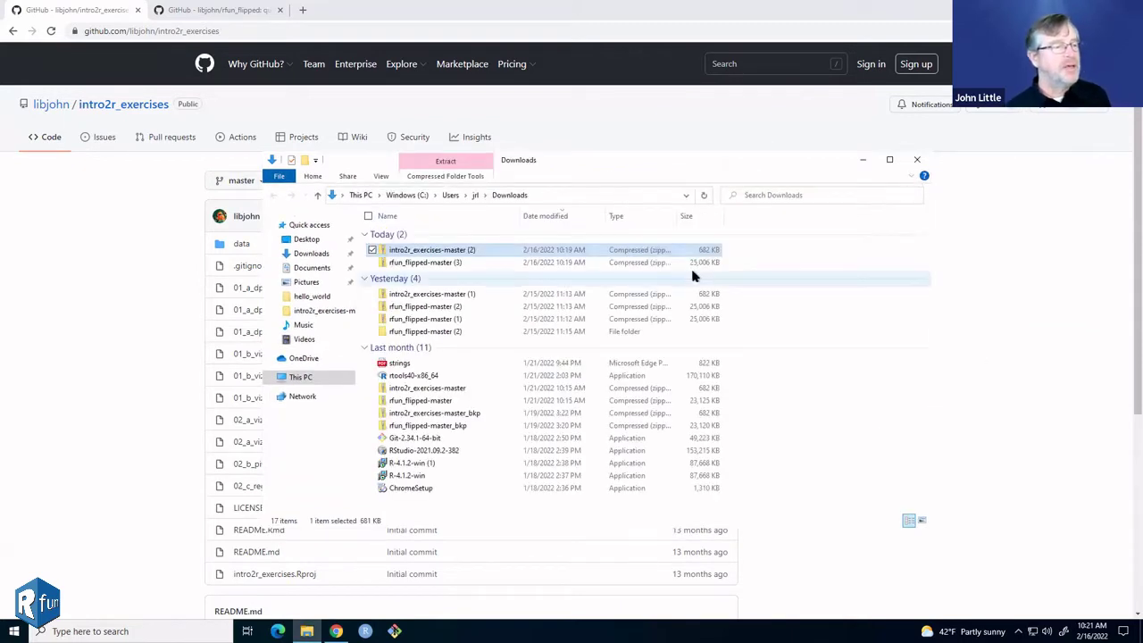
left_click(916, 161)
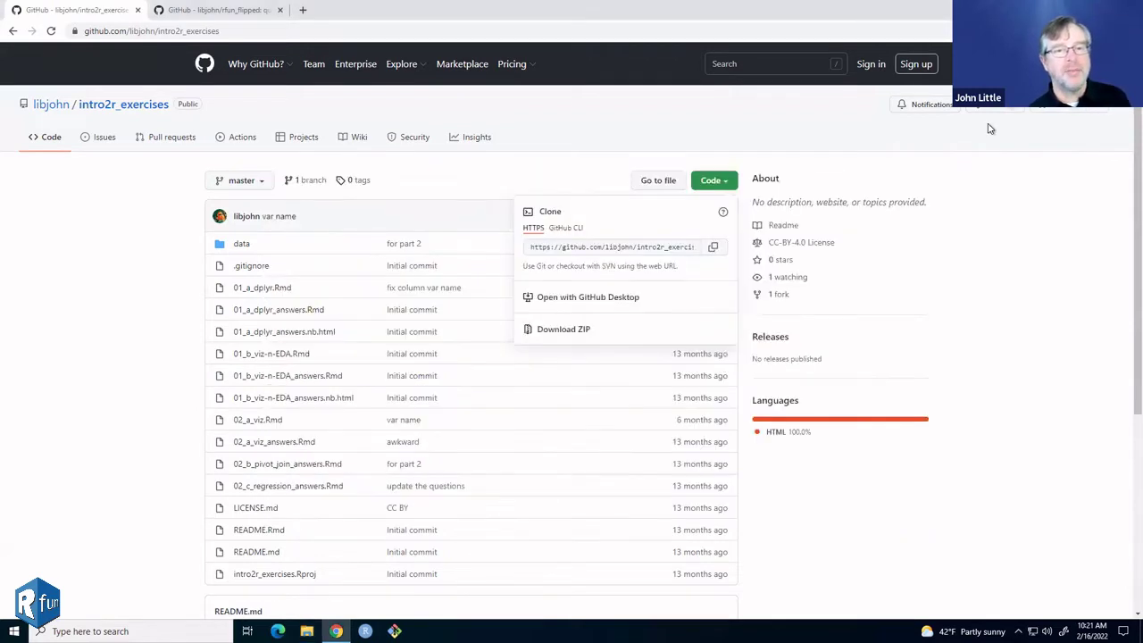
On the desktop, place the rfun_flipped-master folder beside intro2r_exercises-master and open it to view its files down to the R project
key("super+d")
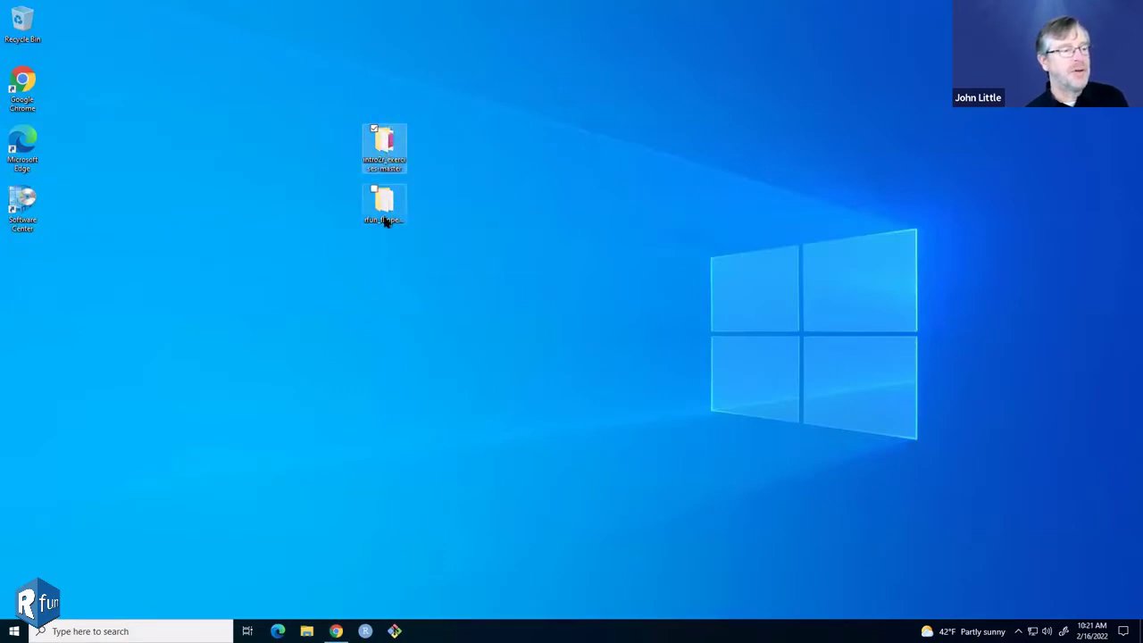
left_click_drag(377, 198, 486, 165)
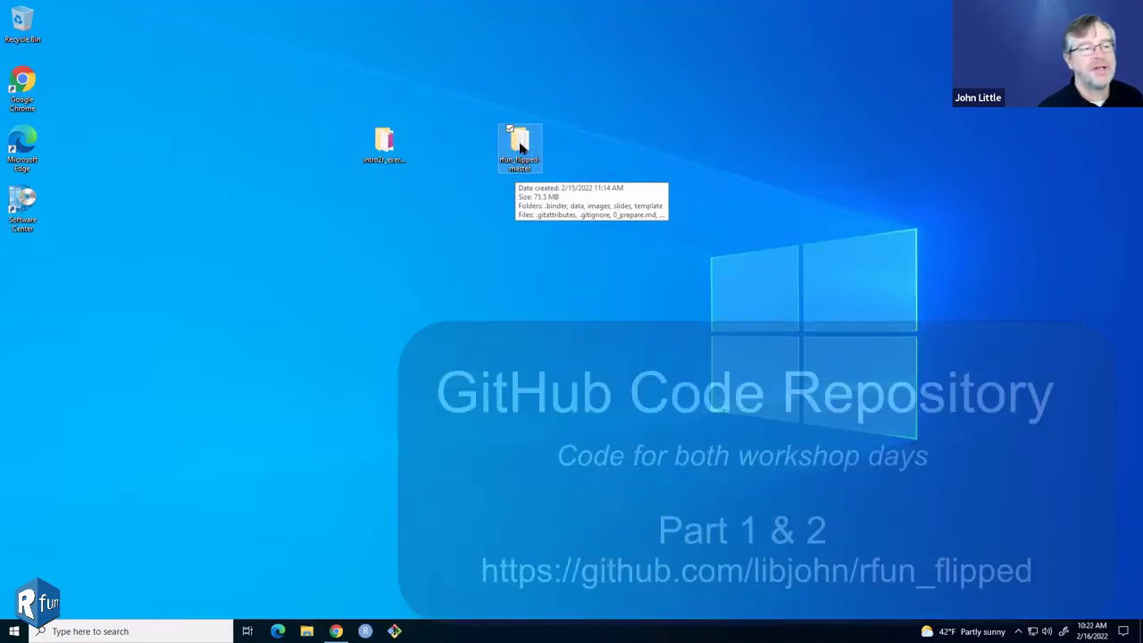
double_click(521, 146)
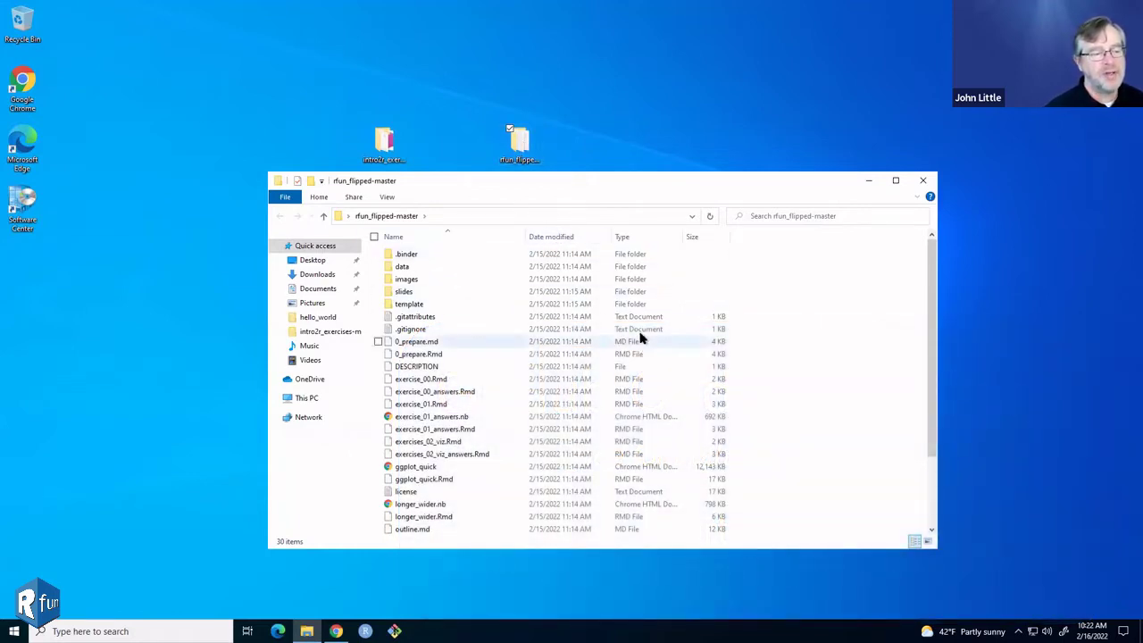
scroll(641, 337, "down", 3)
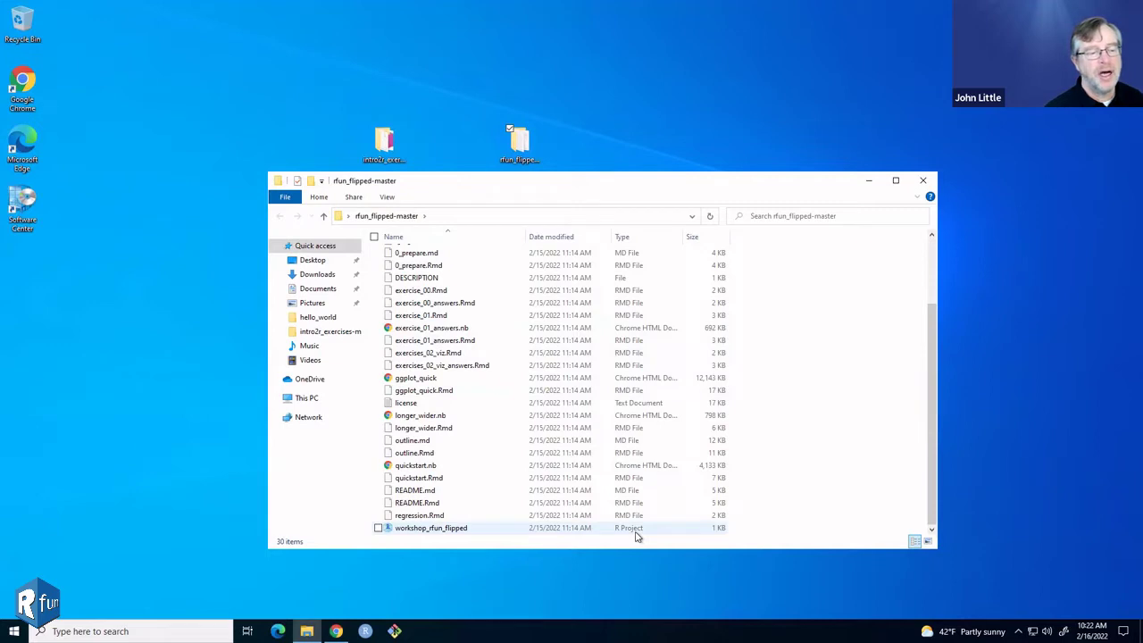
Open the intro2r_exercises-master folder from the desktop and launch its intro2r_exercises R project in RStudio
double_click(382, 145)
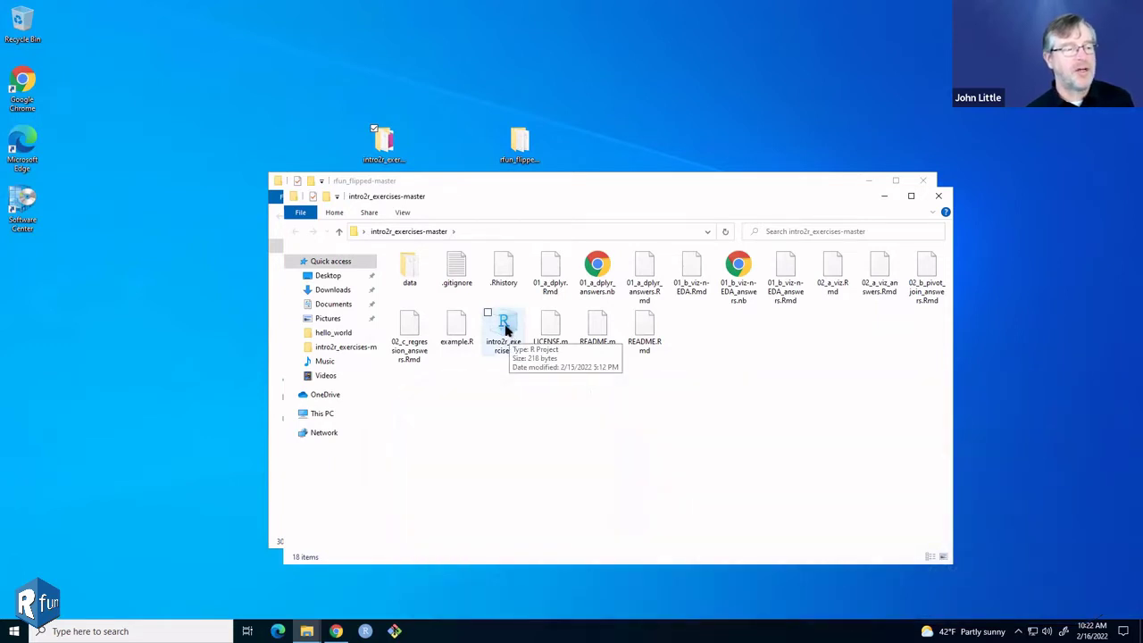
left_click(506, 330)
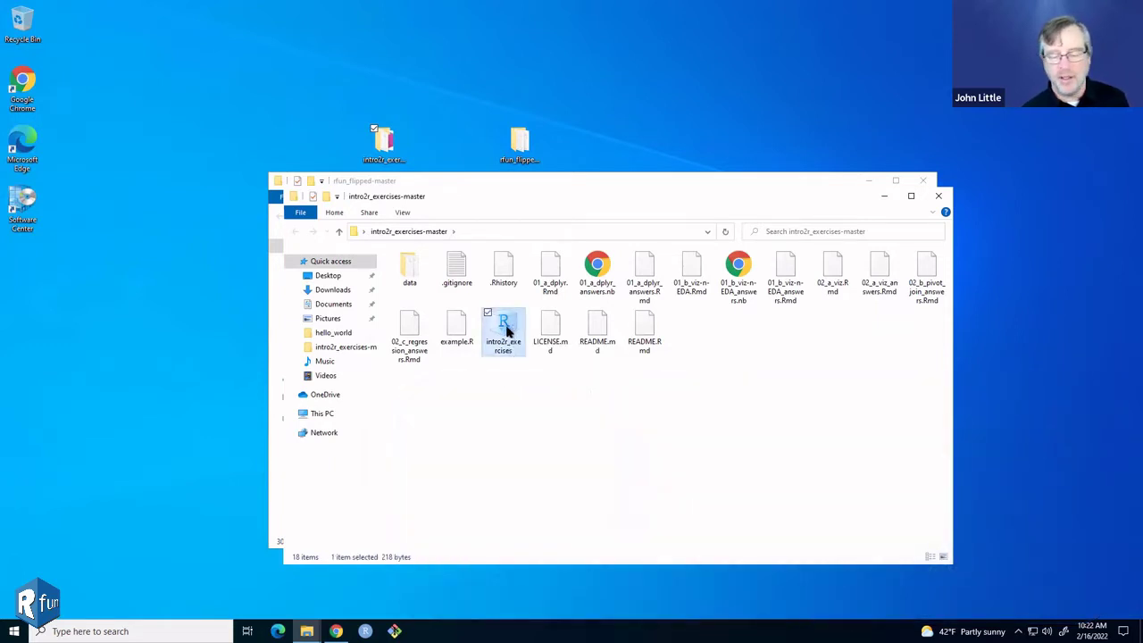
double_click(505, 331)
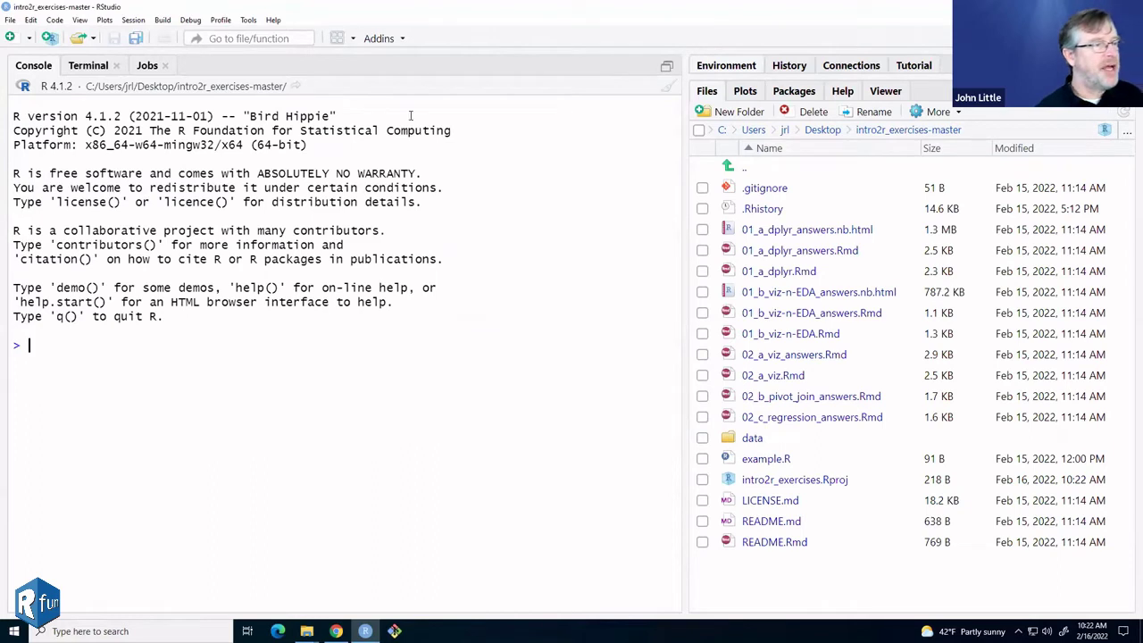
left_click(394, 38)
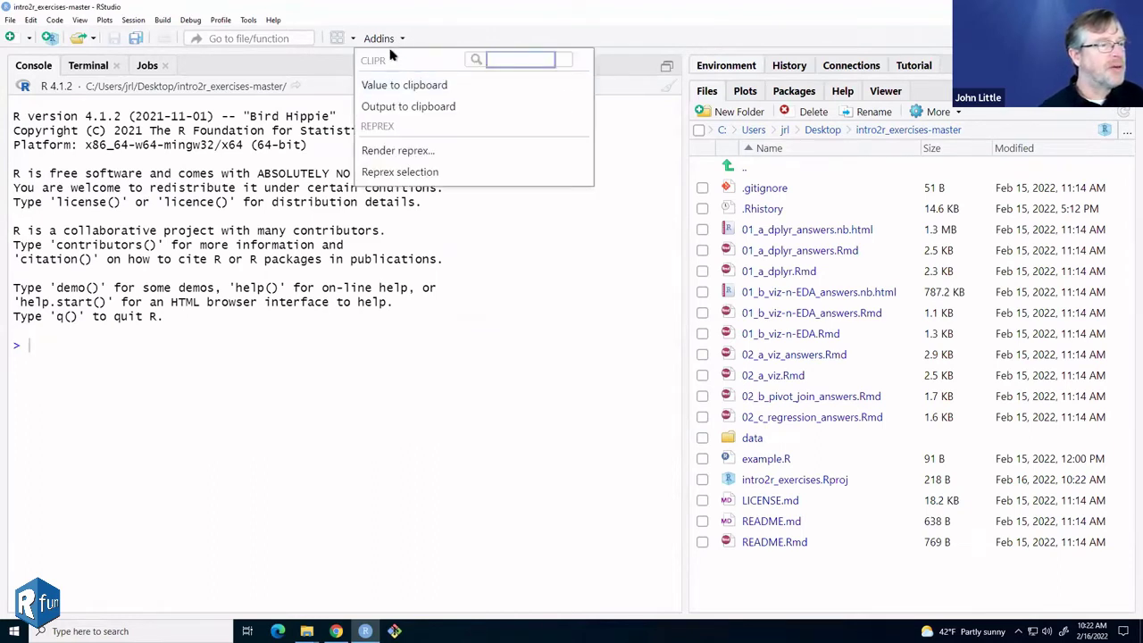
left_click(272, 21)
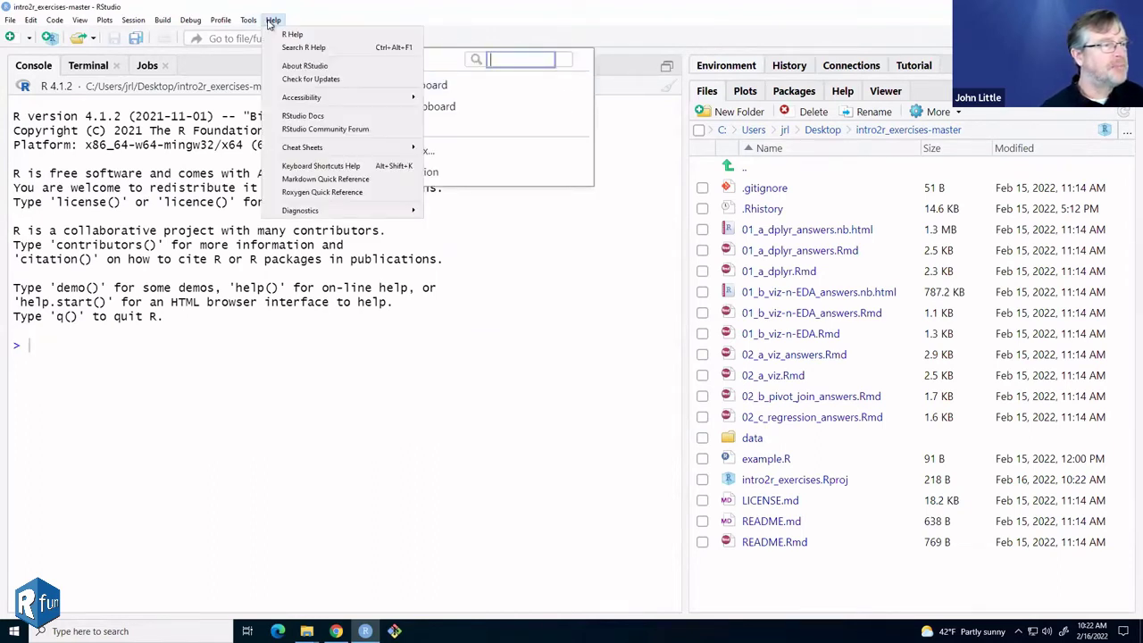
left_click(496, 10)
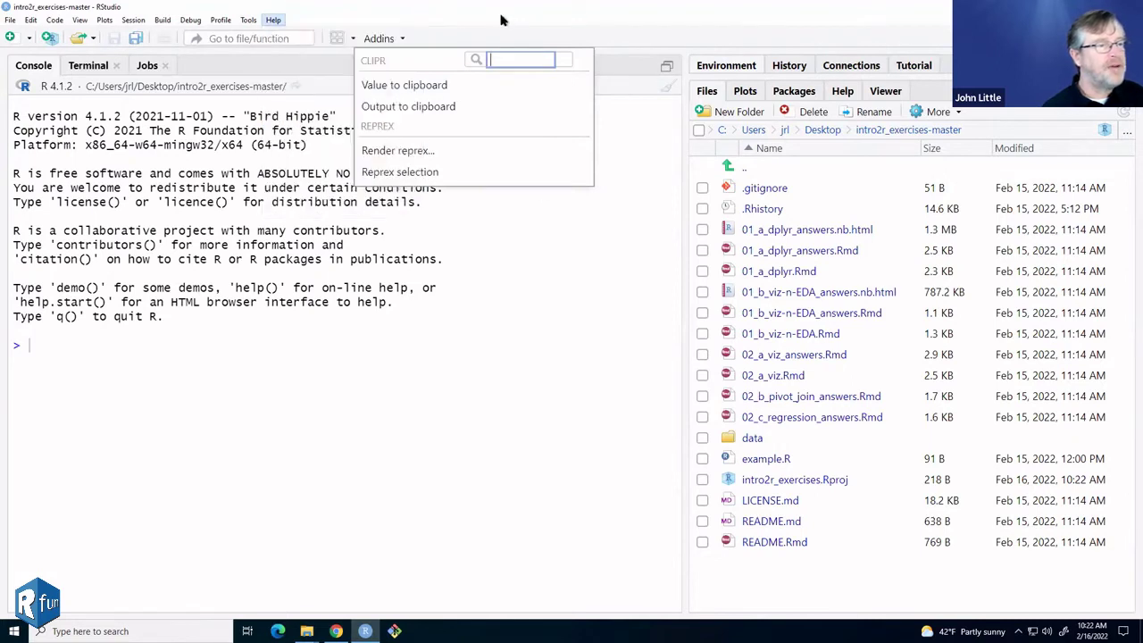
left_click(554, 301)
Look at the theme, zoom and editor font settings in the Appearance section of the global options, and cancel the dialog
left_click(272, 20)
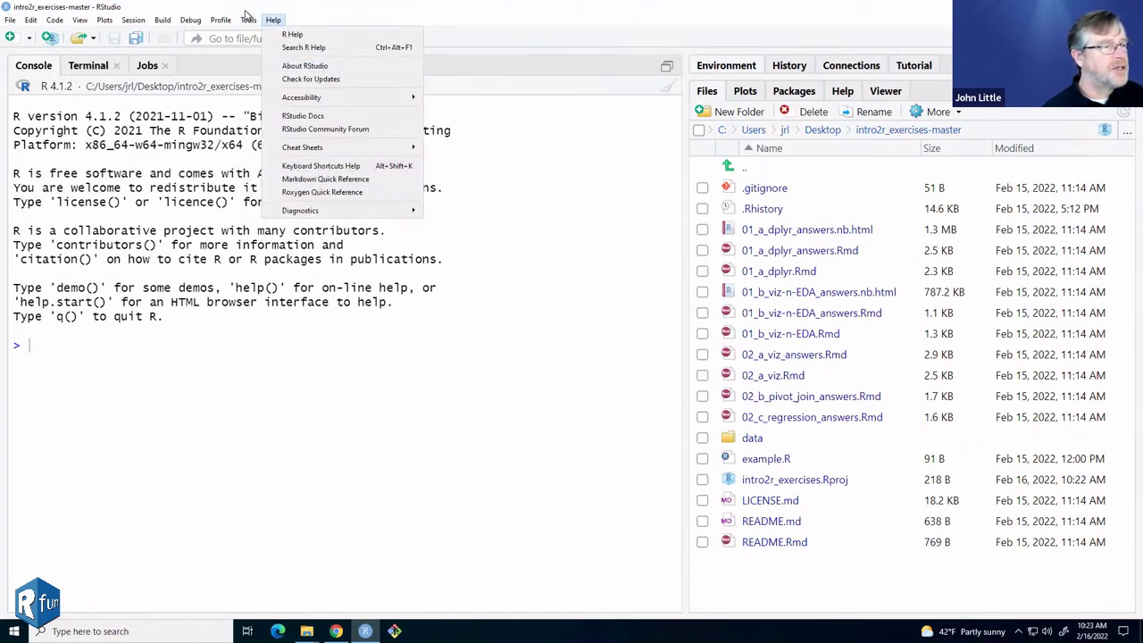
mouse_move(248, 18)
left_click(293, 230)
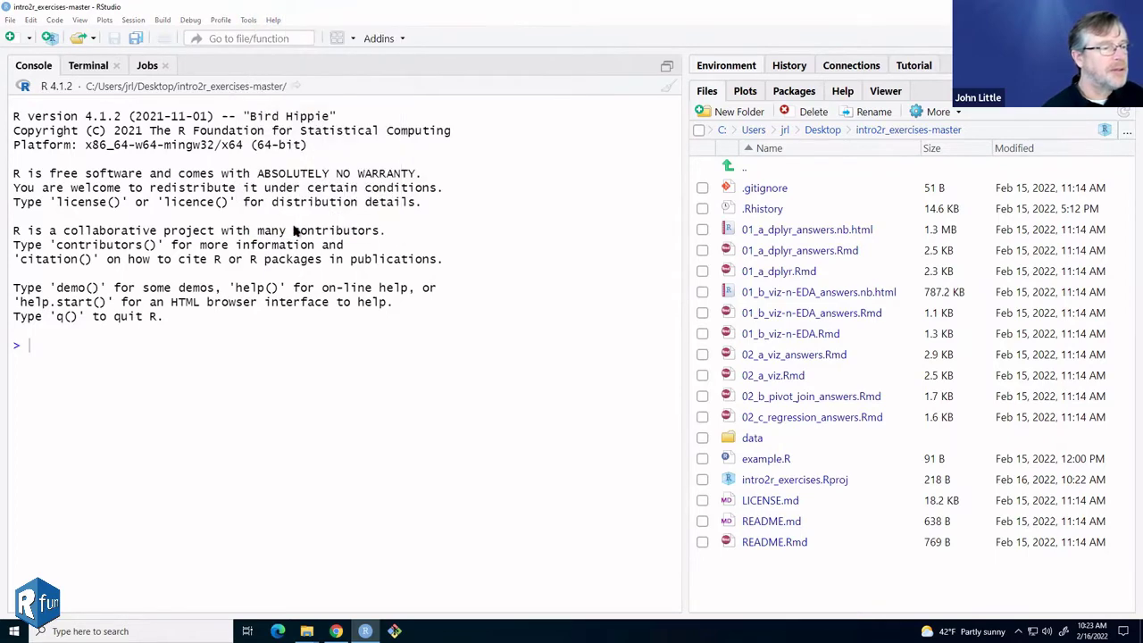
left_click(373, 199)
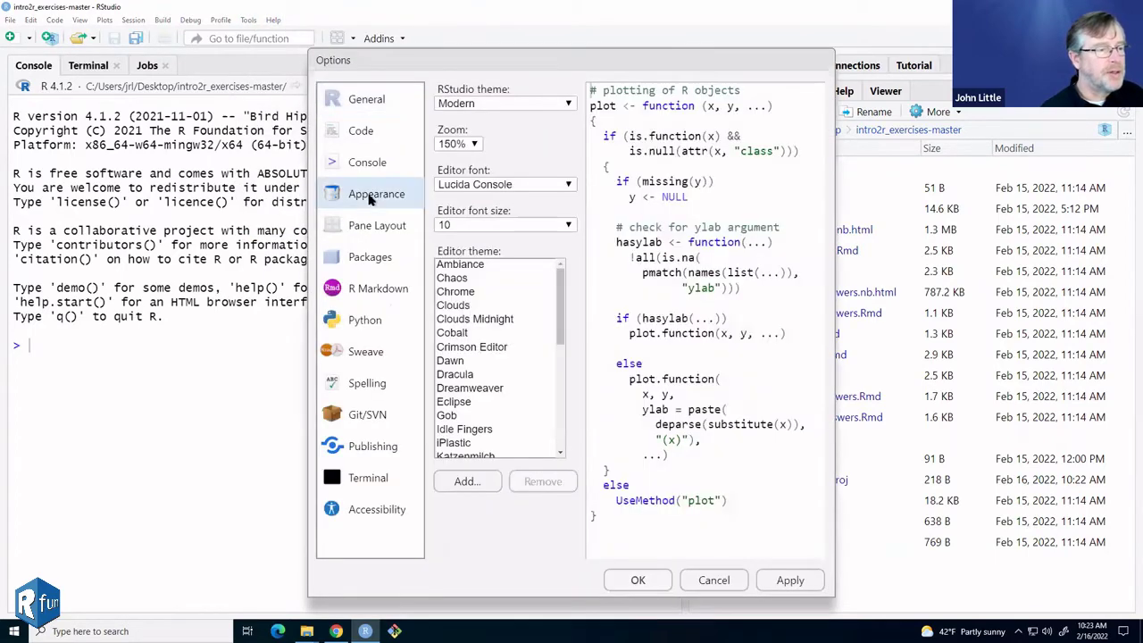
left_click(715, 582)
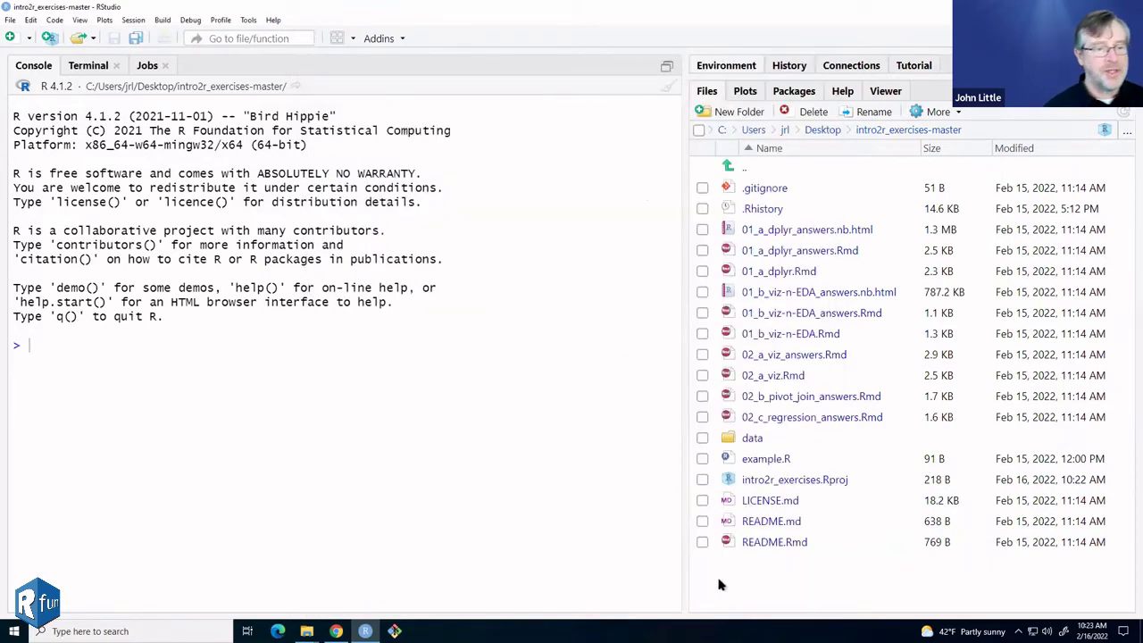